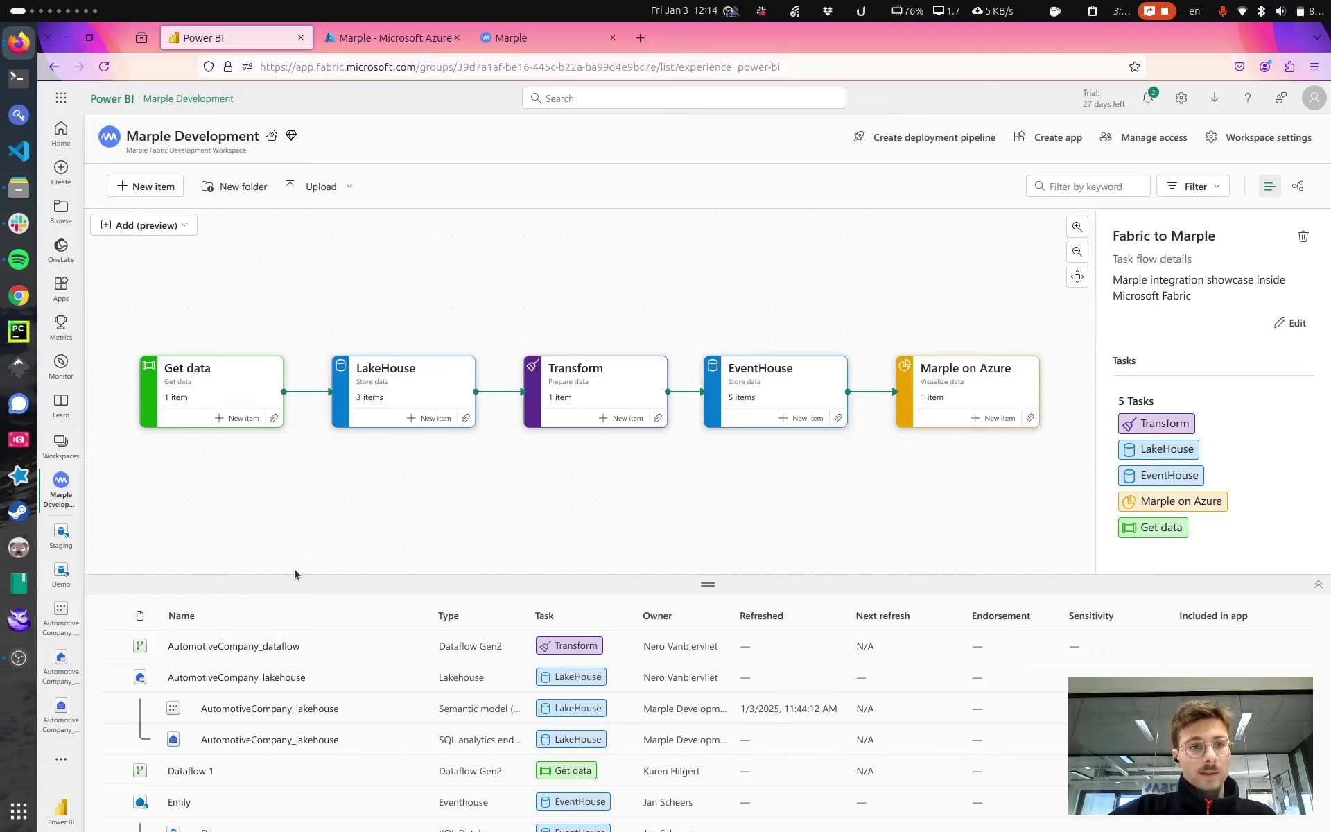
Show the items of the LakeHouse and EventHouse tasks in the task flow, and open the AutomotiveCompany_lakehouse lakehouse.
{"action": "left_click", "coordinate": [424, 394]}
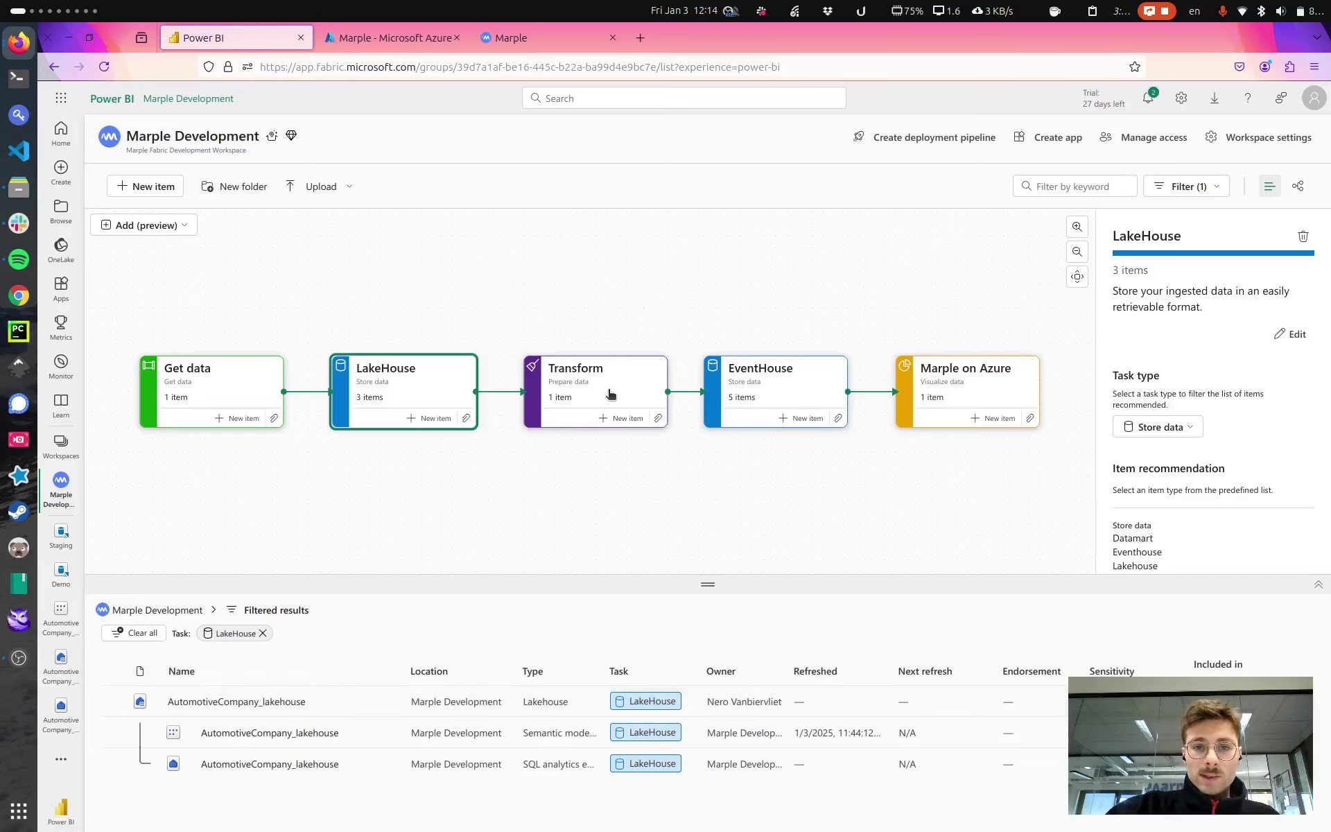
{"action": "left_click", "coordinate": [734, 390]}
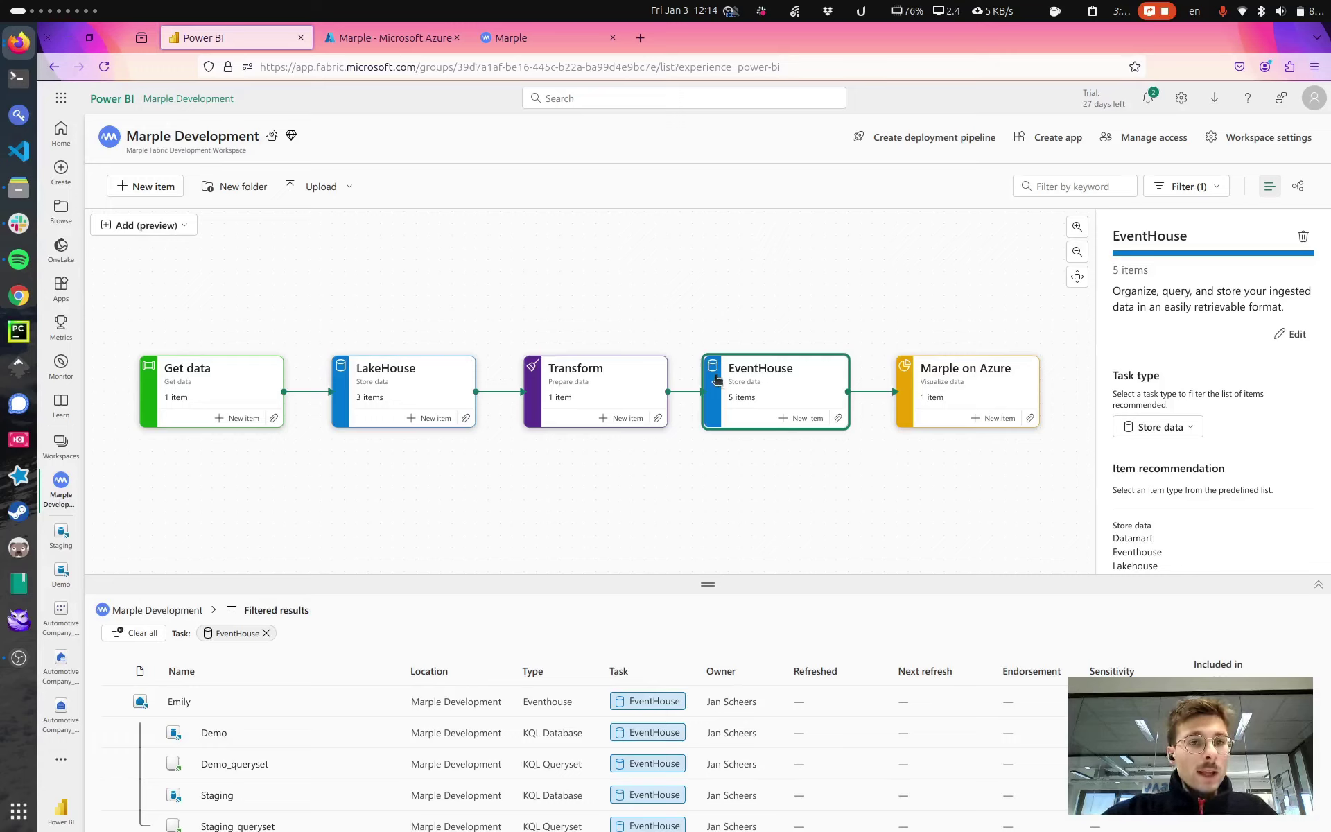
{"action": "left_click", "coordinate": [425, 383]}
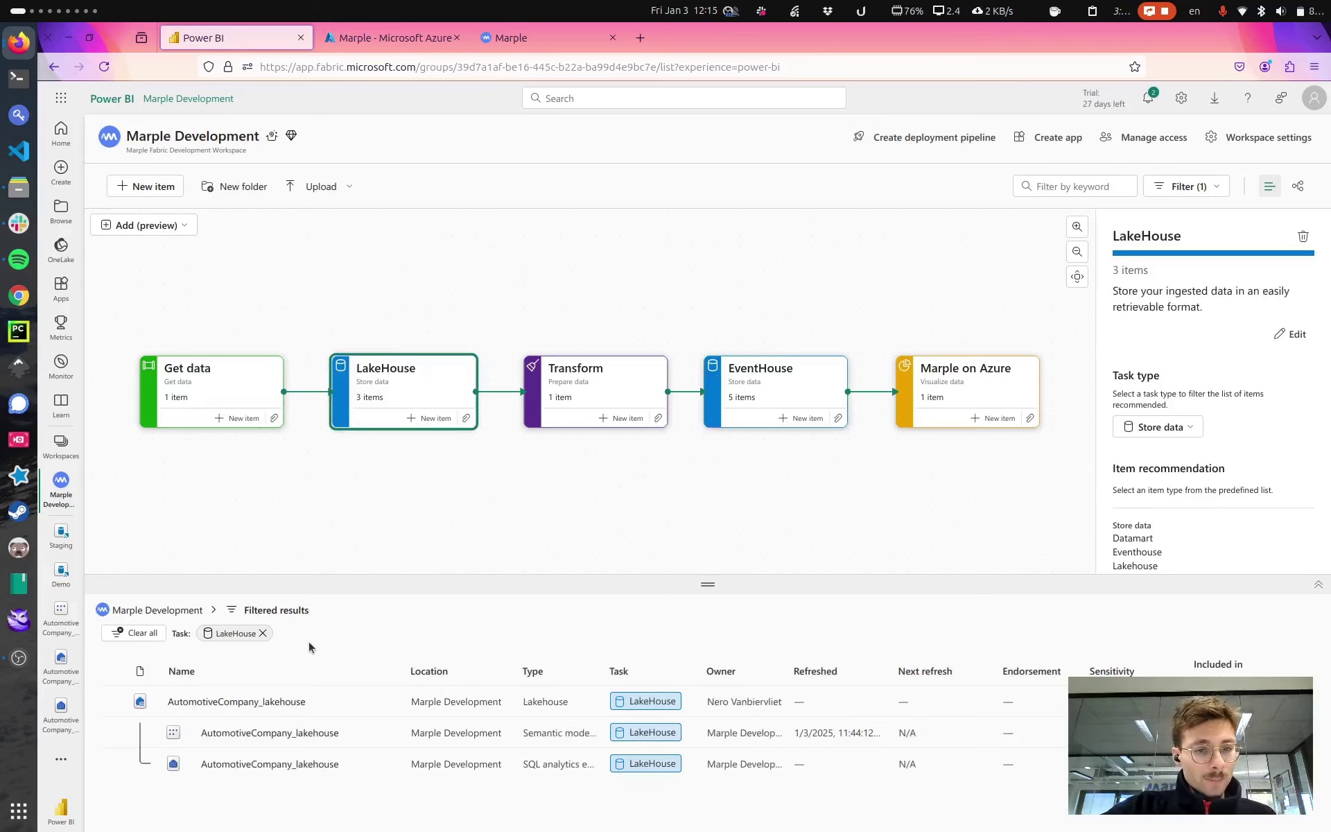
{"action": "left_click", "coordinate": [252, 701]}
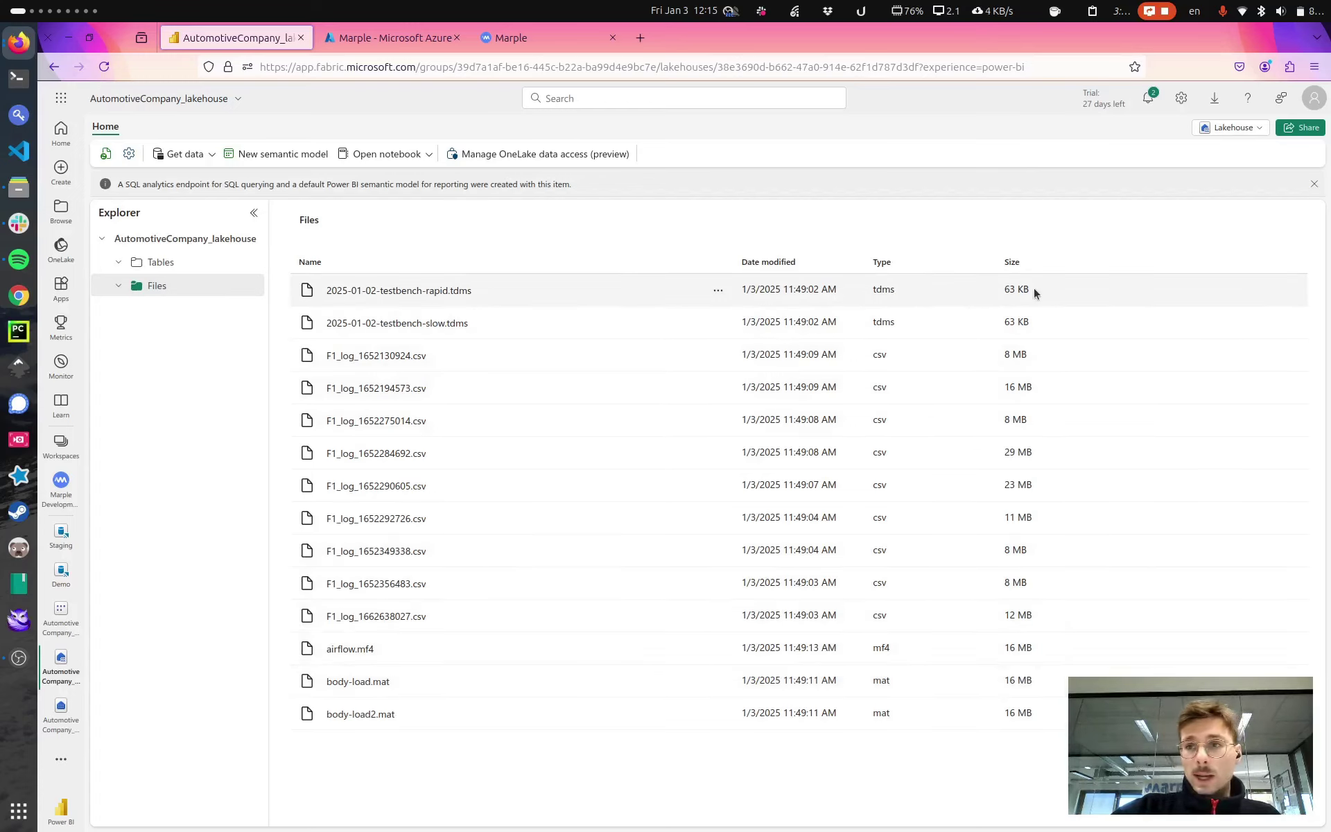
Upload F1_log_1662638028.csv from the tmp-fabric-demo folder into the lakehouse's Files and close the upload pane.
{"action": "left_click", "coordinate": [188, 154]}
{"action": "left_click", "coordinate": [208, 180]}
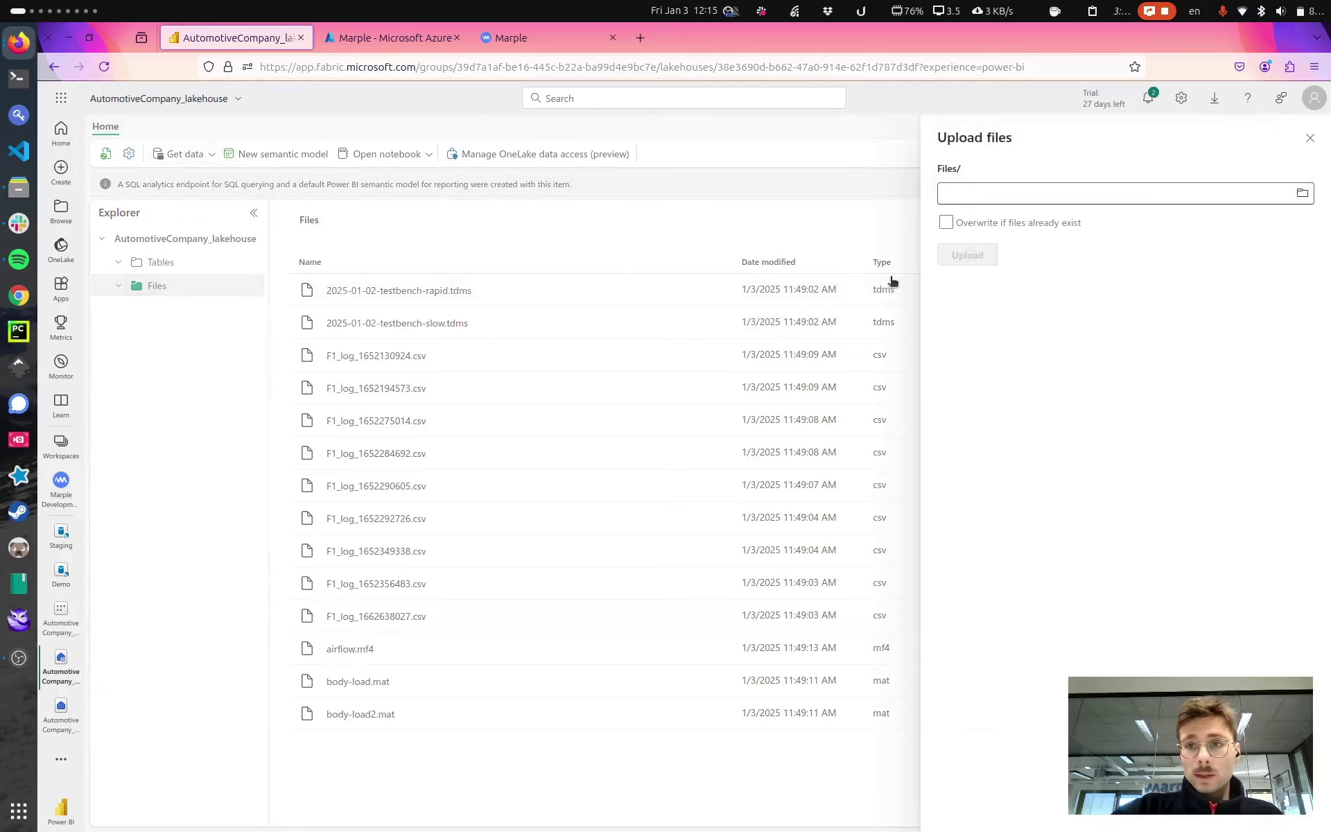
{"action": "left_click", "coordinate": [1301, 193]}
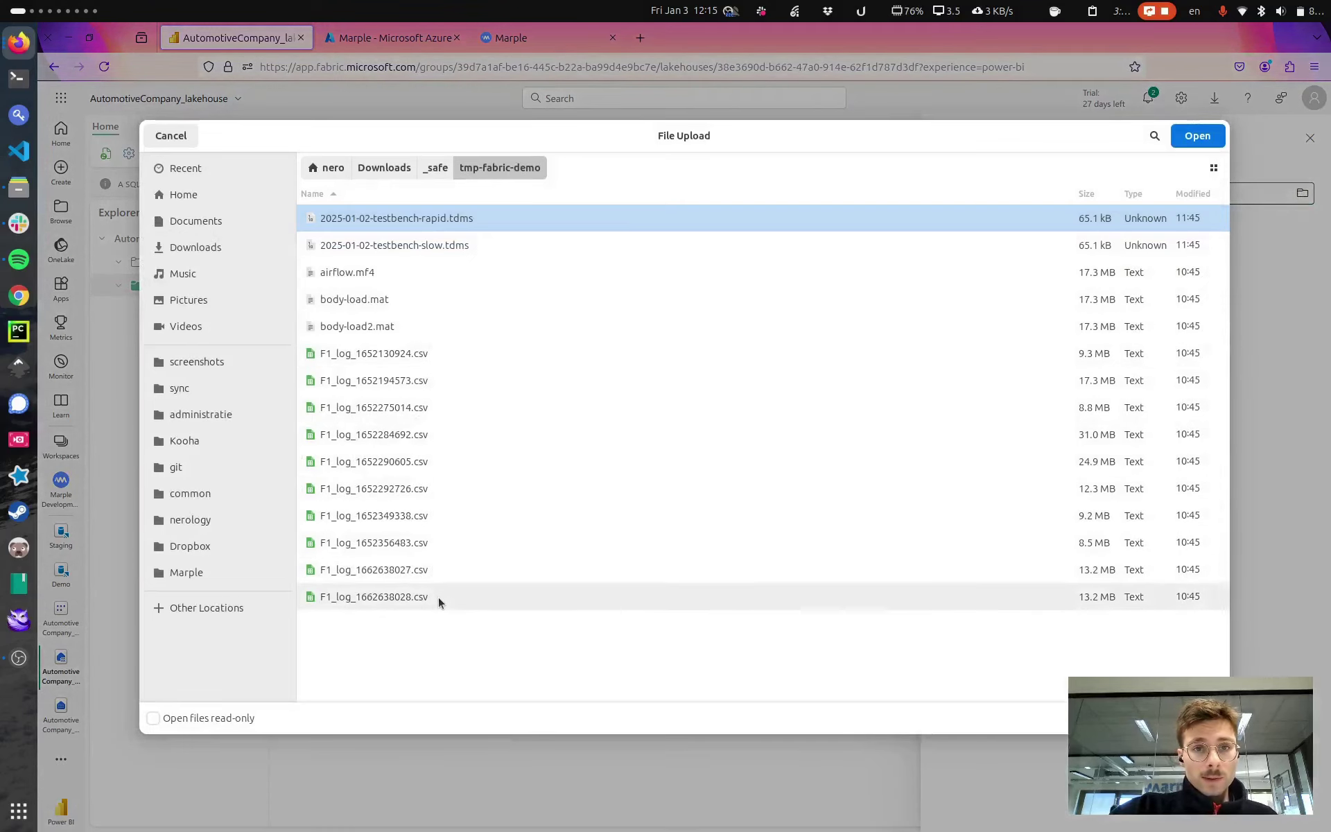
{"action": "double_click", "coordinate": [438, 597]}
{"action": "left_click", "coordinate": [965, 257]}
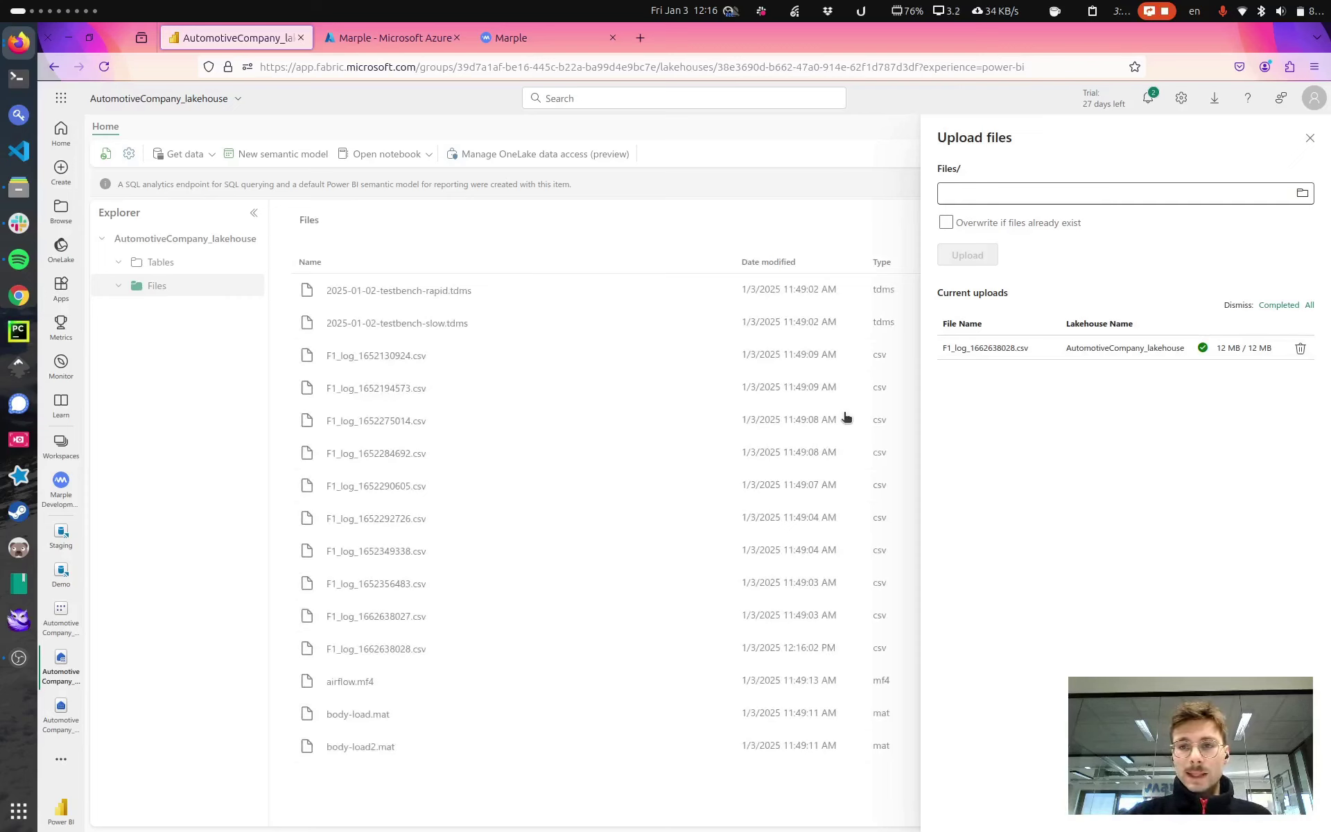
{"action": "left_click", "coordinate": [675, 790]}
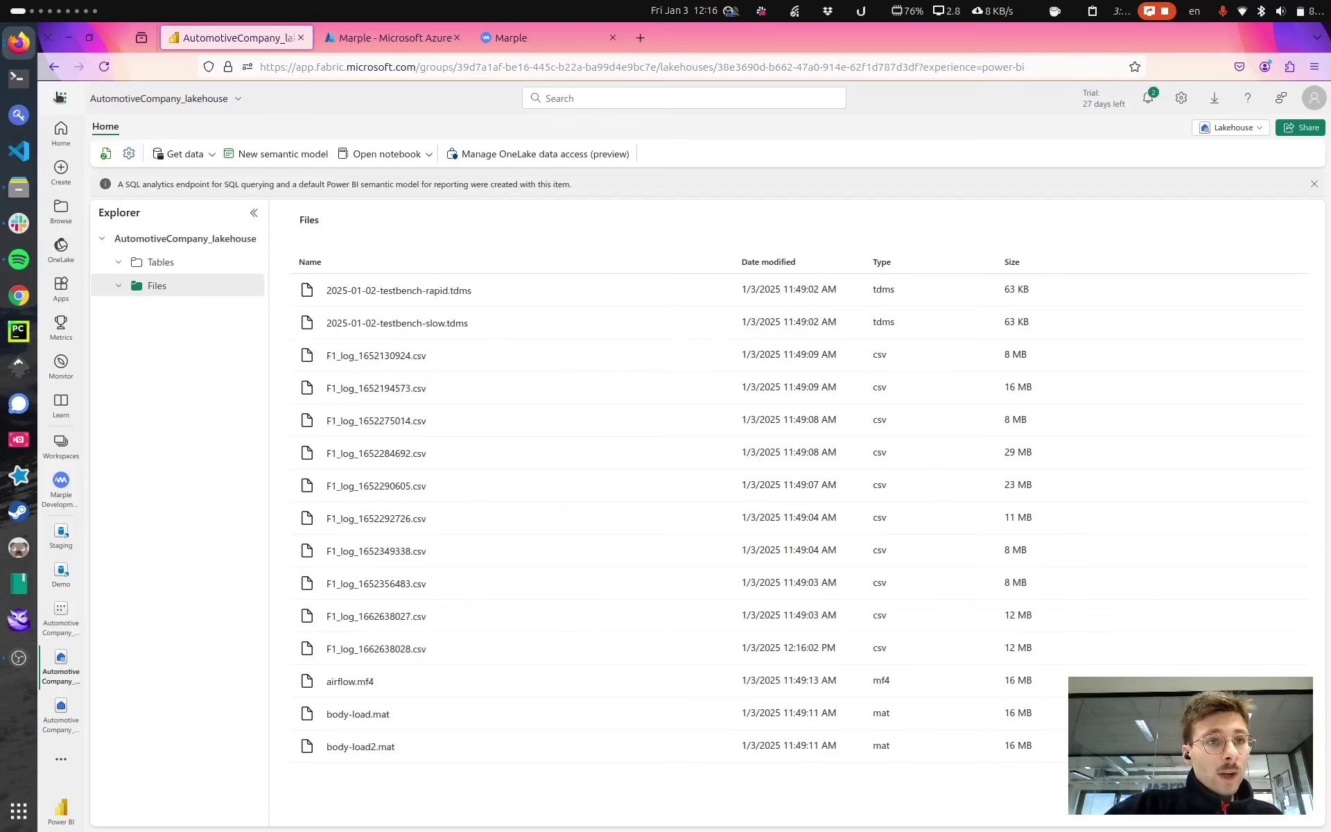
Return to the Marple Development workspace and open the Staging KQL database belonging to the EventHouse task.
{"action": "left_click", "coordinate": [48, 74]}
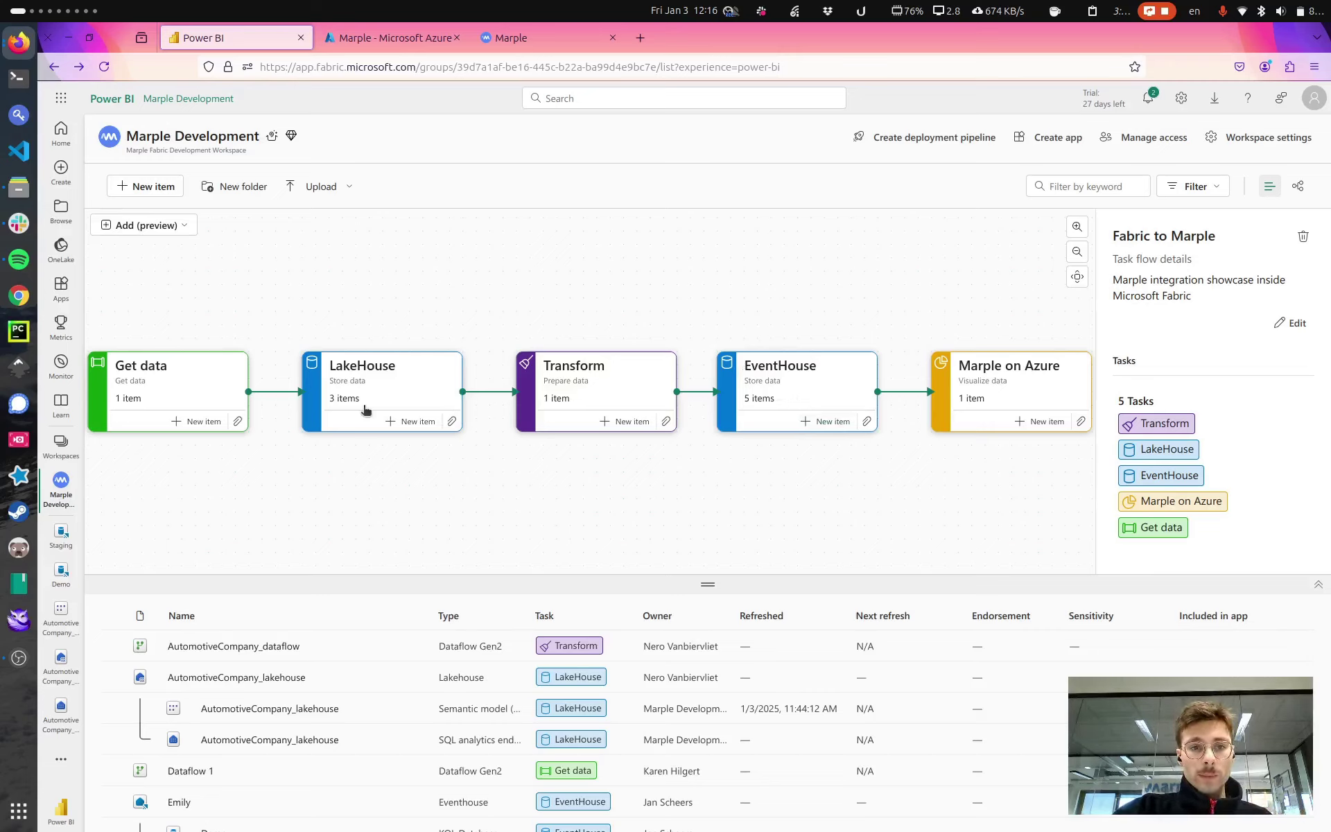
{"action": "left_click", "coordinate": [808, 383]}
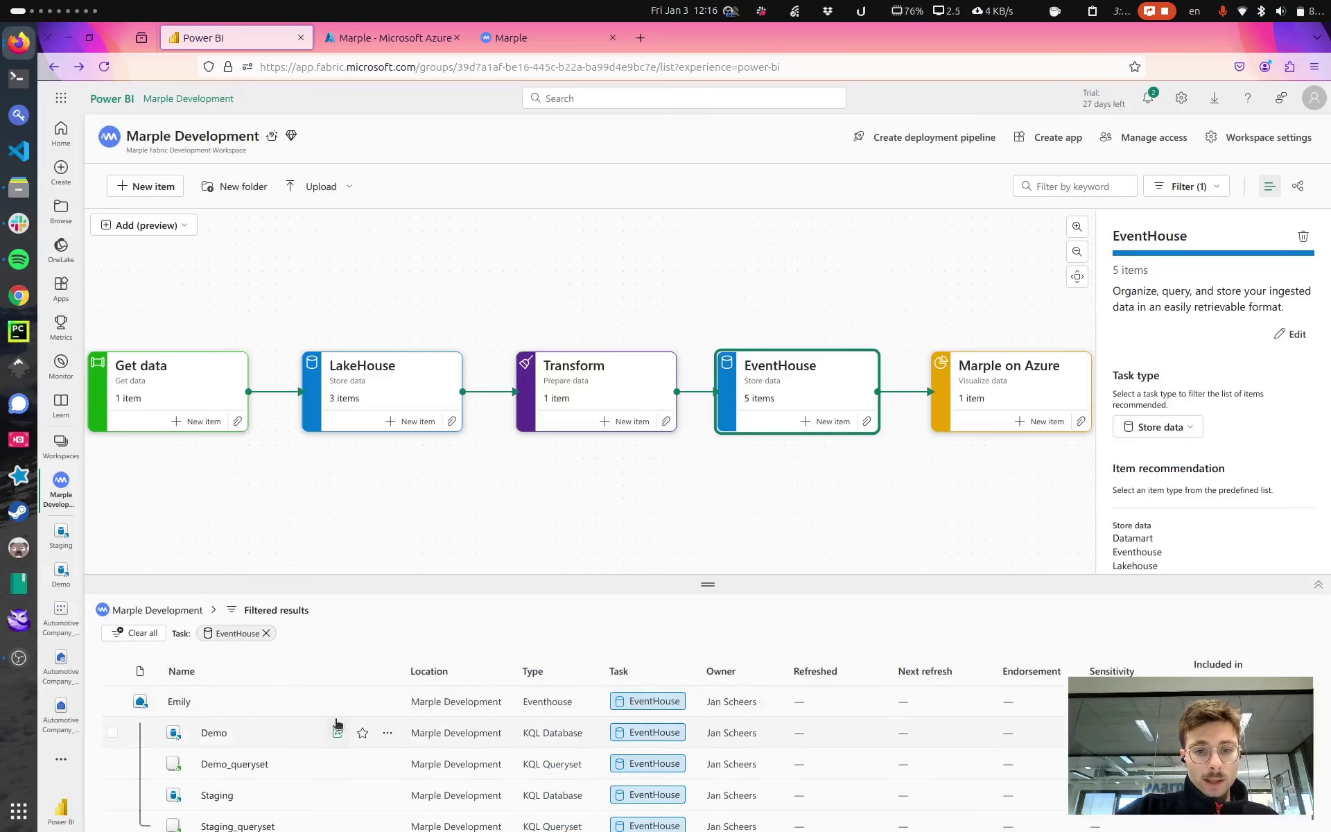
{"action": "left_click", "coordinate": [221, 797]}
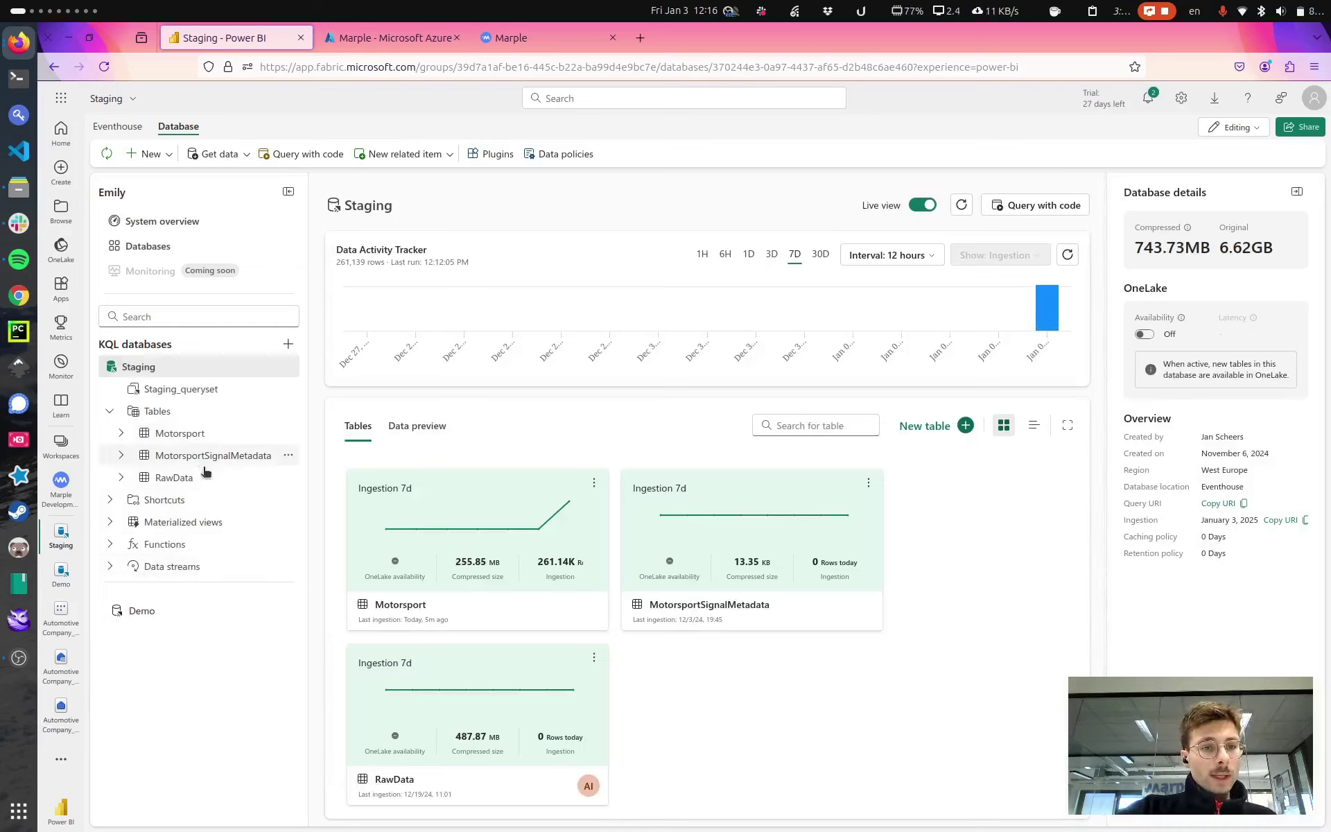
Preview the Motorsport table's data and look through its list of signal columns.
{"action": "left_click", "coordinate": [199, 439]}
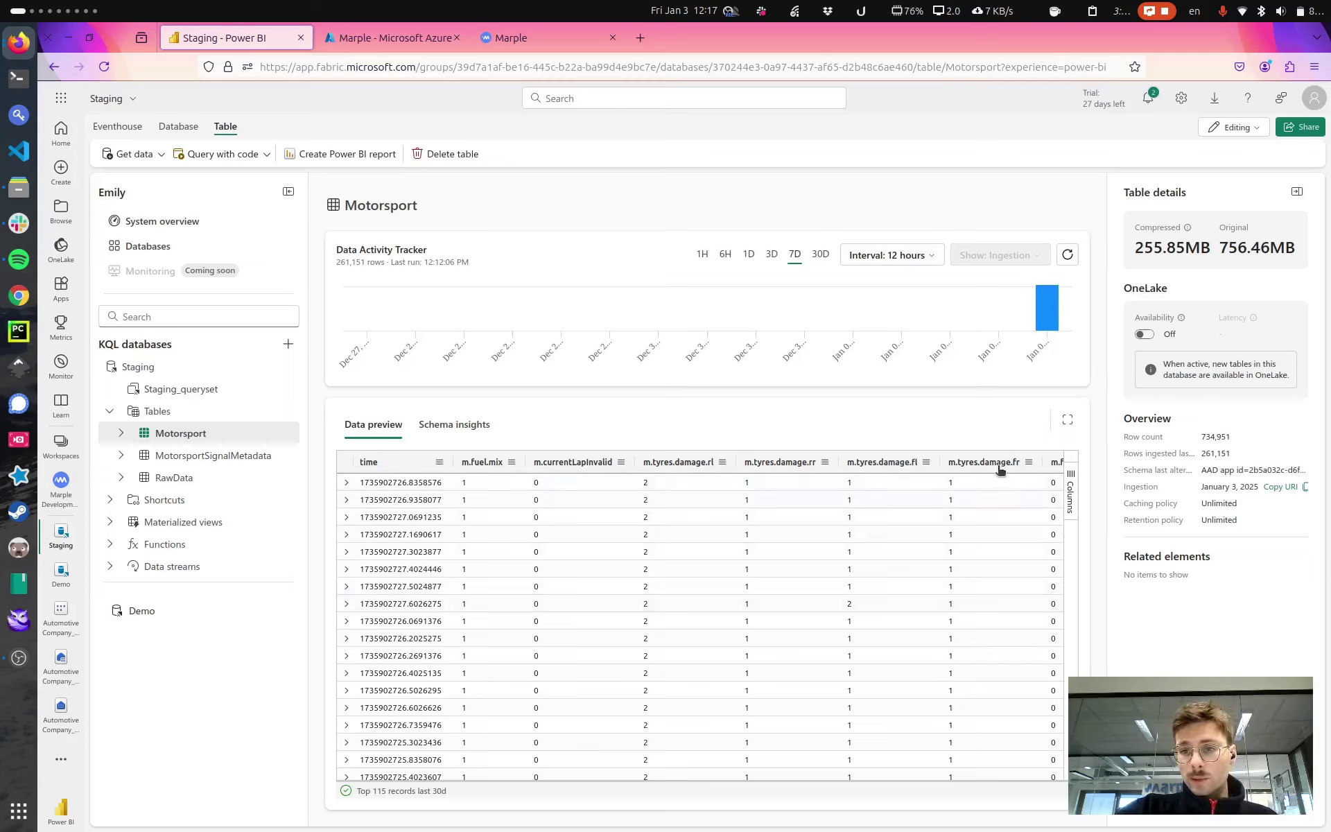
{"action": "left_click", "coordinate": [1070, 497]}
{"action": "scroll", "coordinate": [996, 549], "scroll_direction": "down", "scroll_amount": 5}
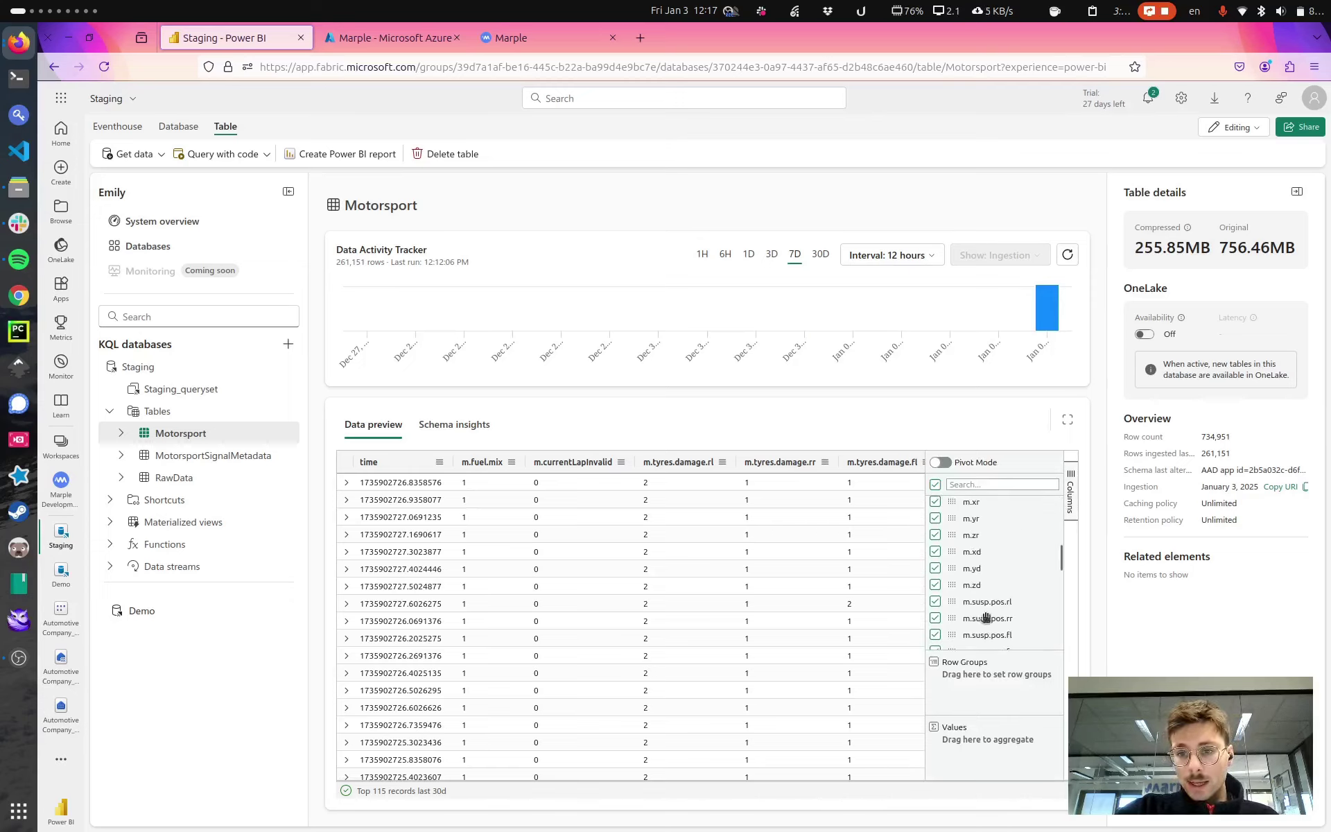
Preview the RawData table, examining its Signal and Value entries and its column list.
{"action": "left_click", "coordinate": [184, 478]}
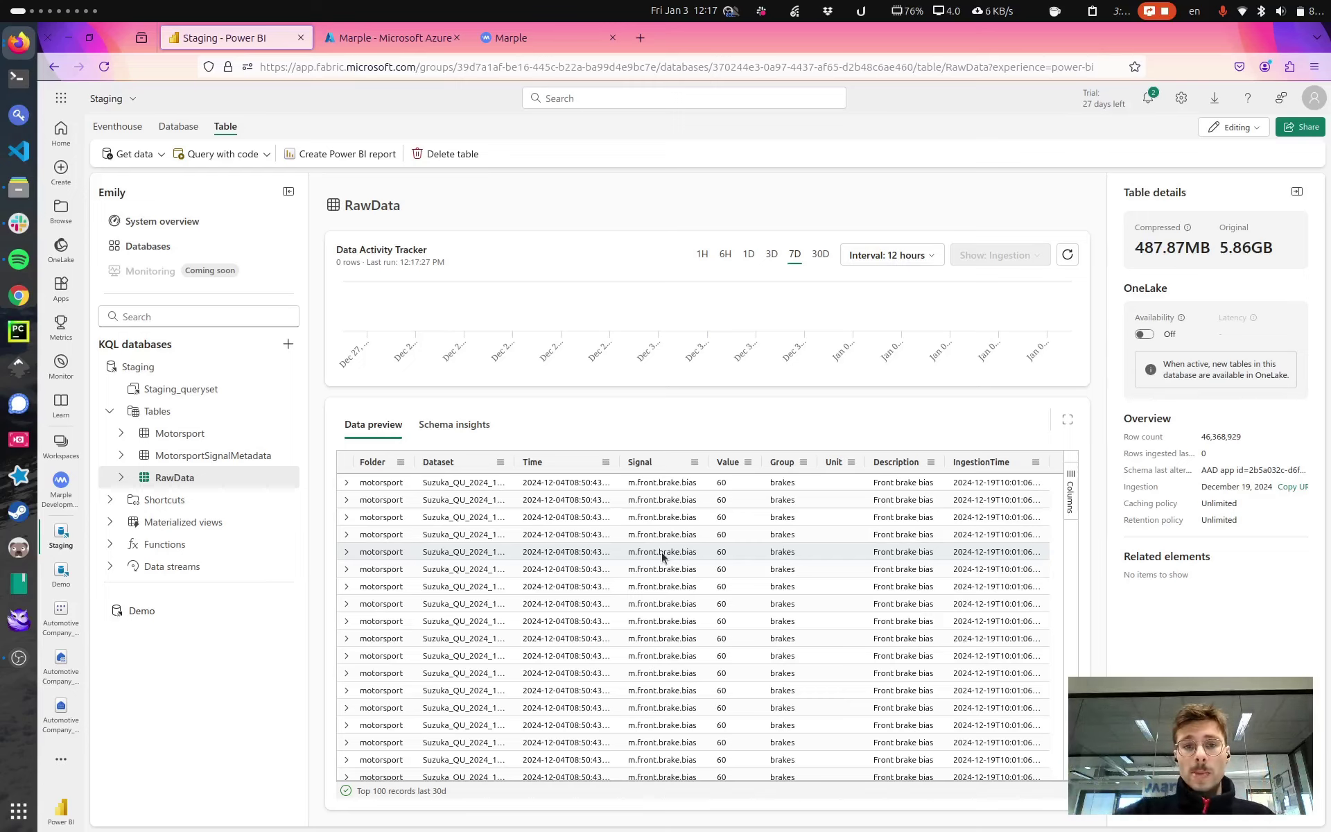
{"action": "left_click", "coordinate": [665, 483]}
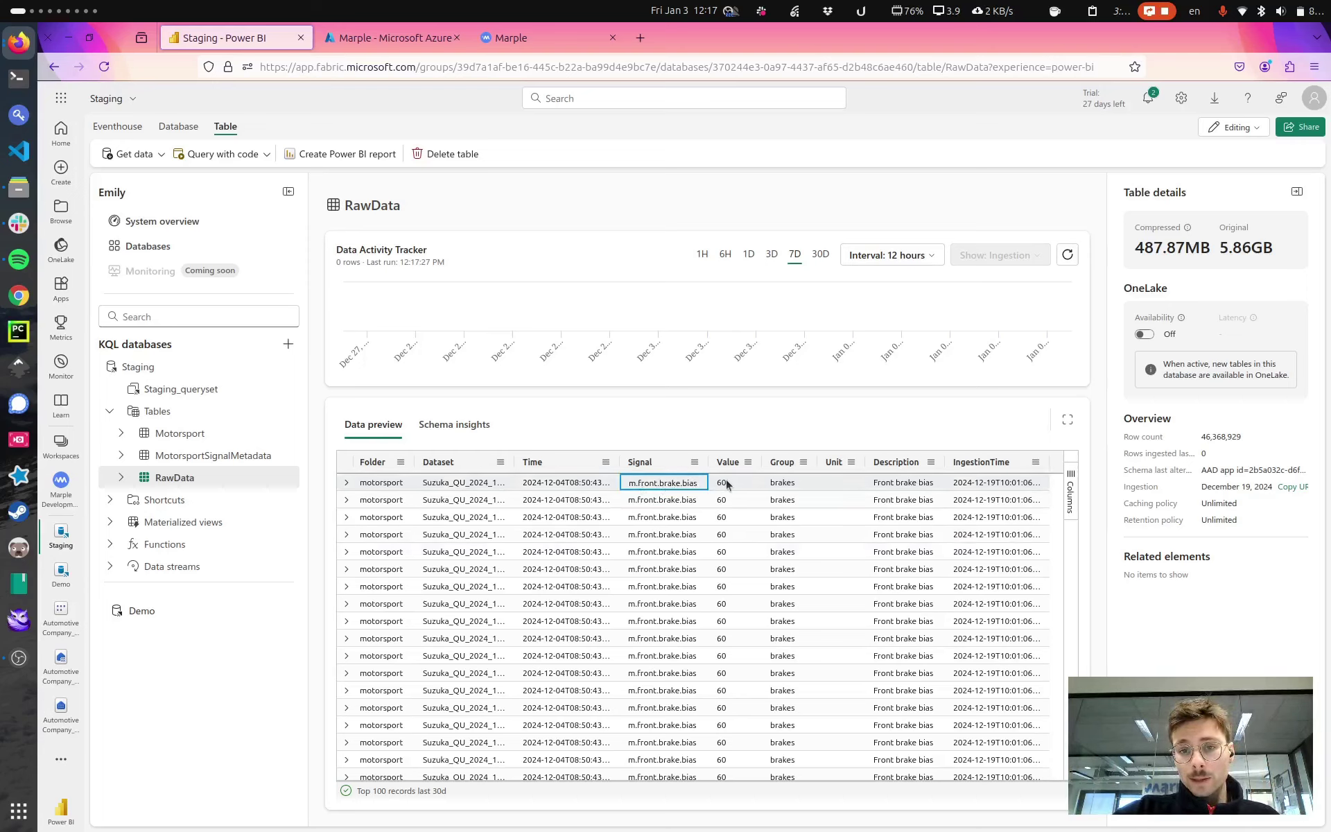
{"action": "left_click", "coordinate": [1072, 493]}
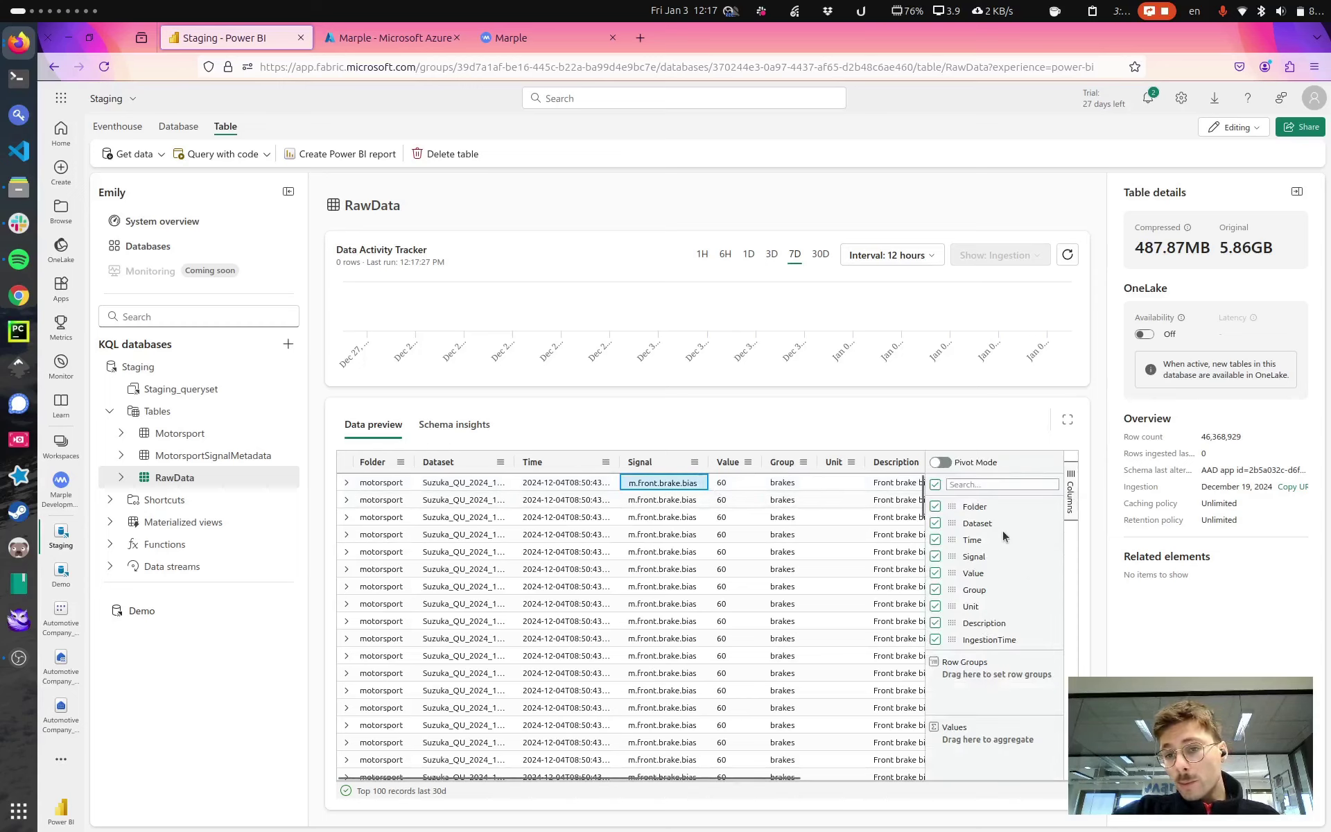
{"action": "left_click", "coordinate": [664, 621]}
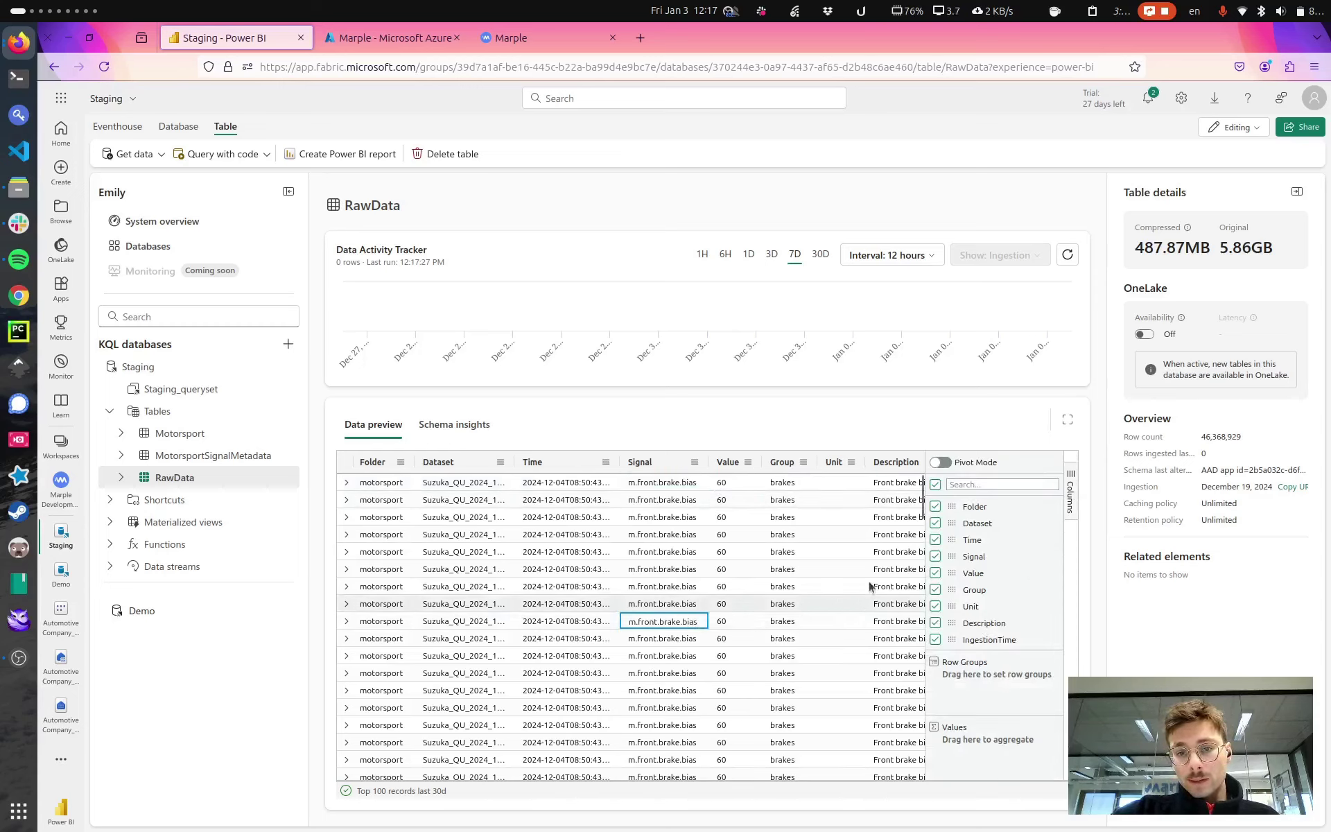
{"action": "left_click", "coordinate": [758, 621]}
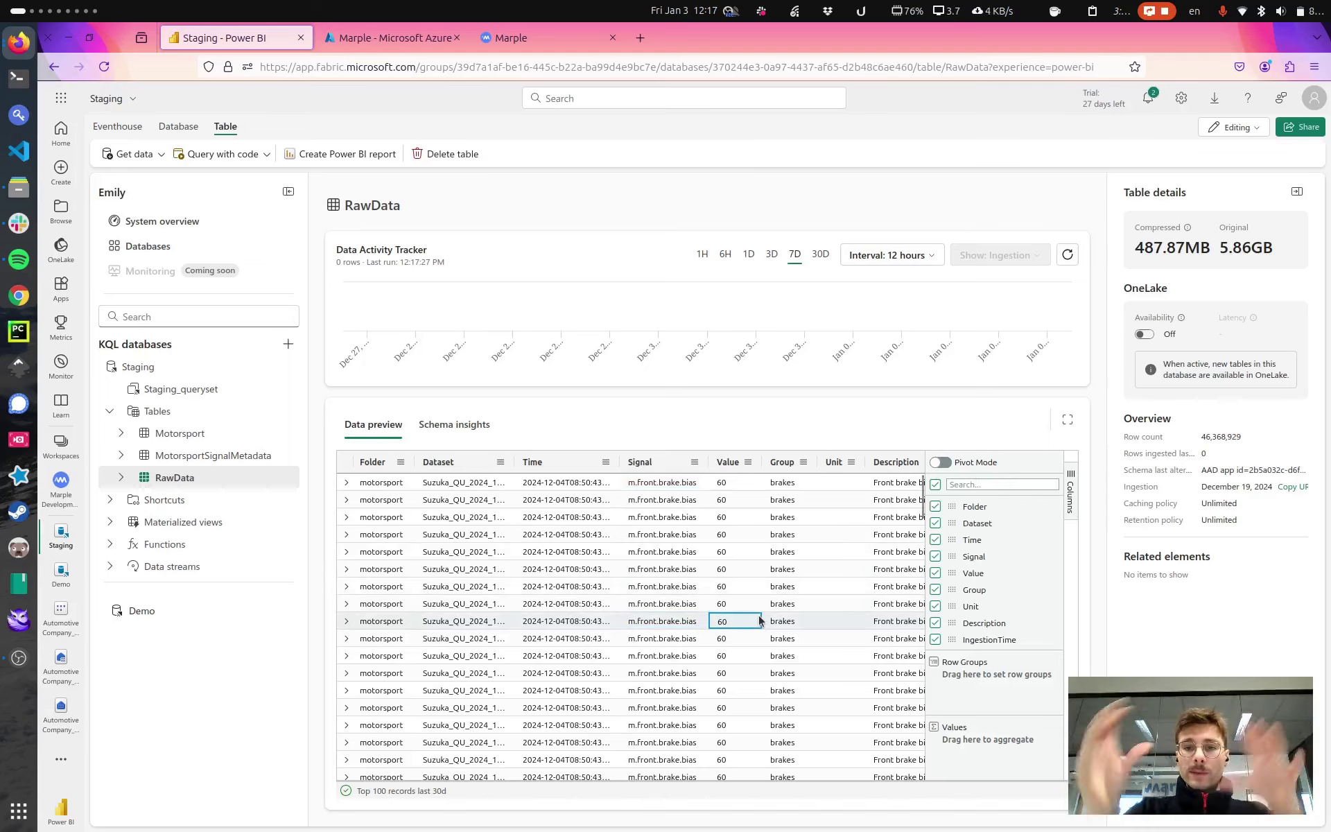
{"action": "key", "text": "Up"}
{"action": "key", "text": "Left"}
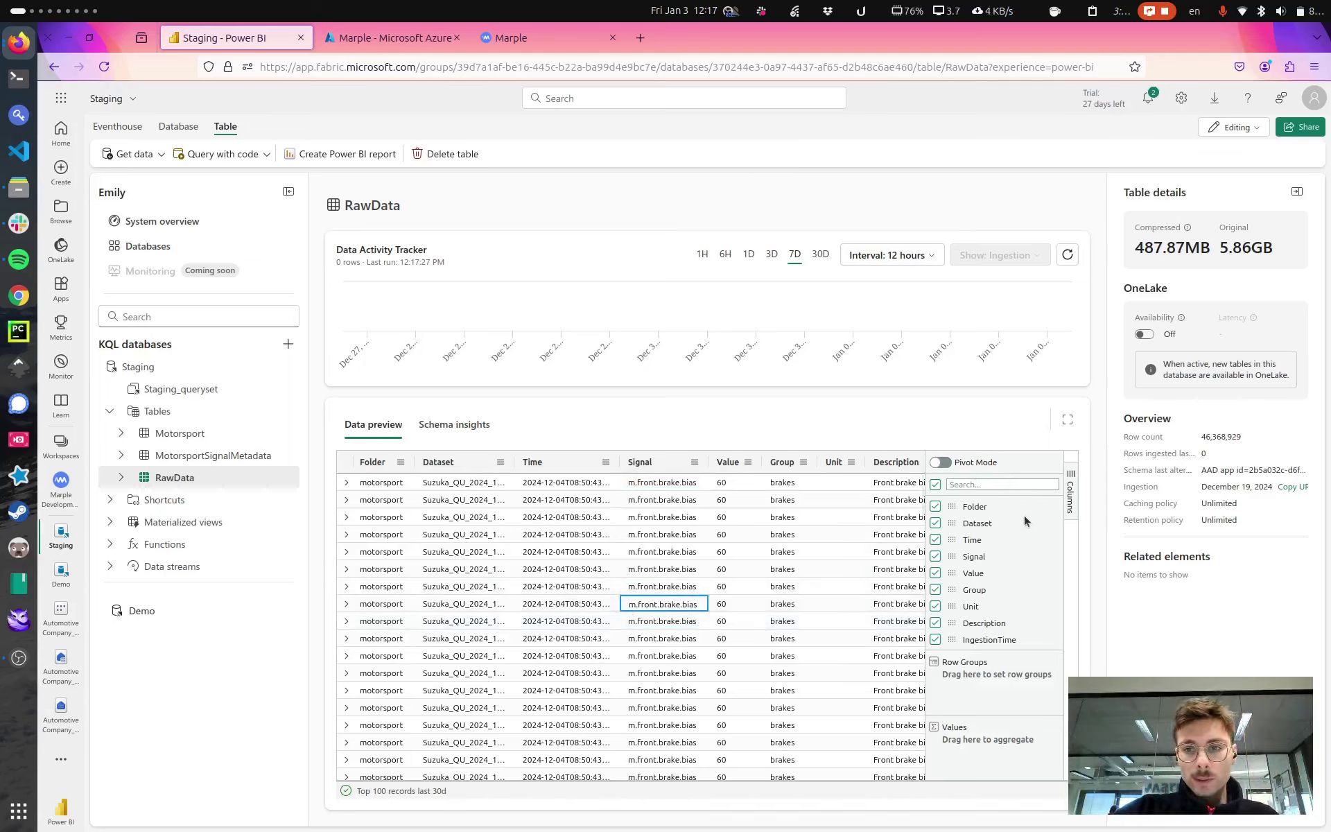
{"action": "left_click", "coordinate": [1068, 497]}
{"action": "left_click", "coordinate": [685, 574]}
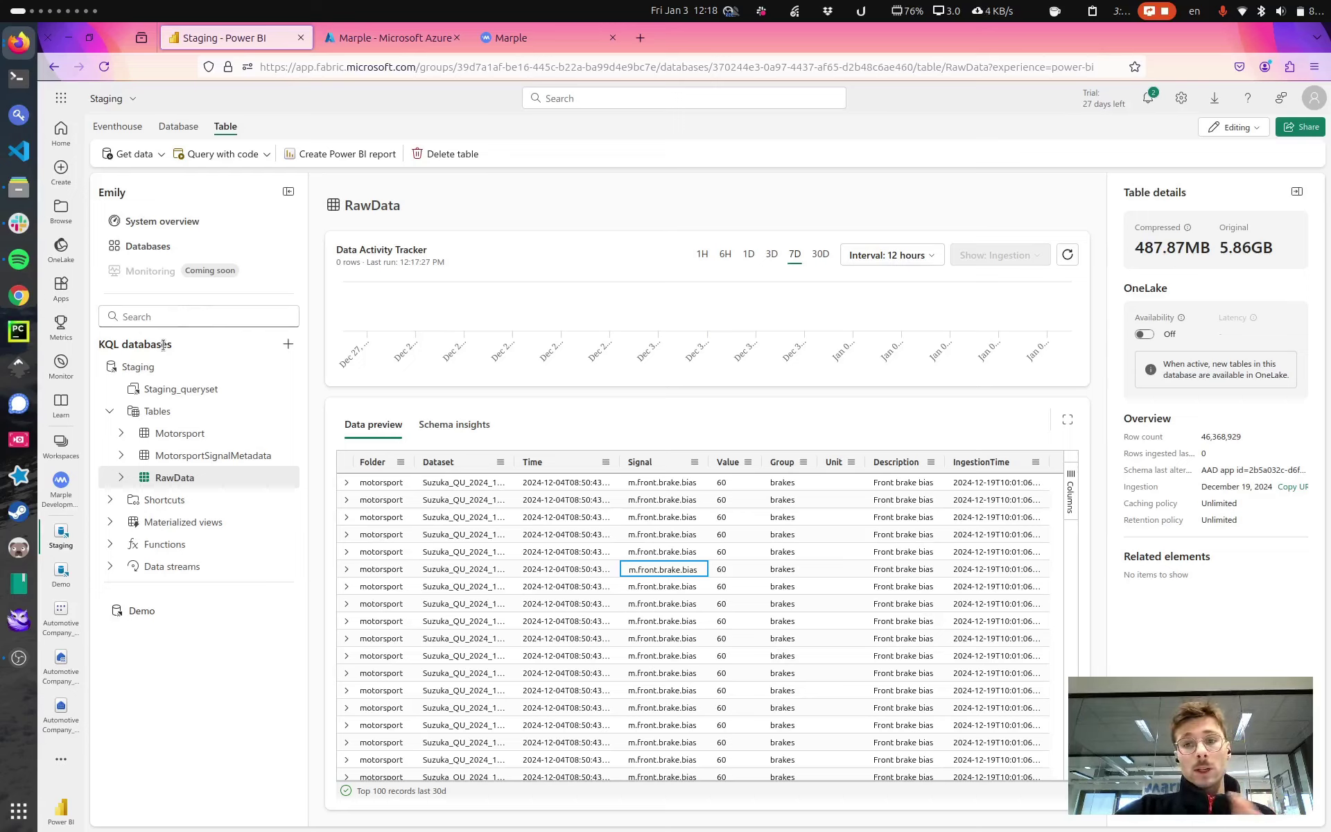
Go back from the RawData table to the Marple Development workspace's task flow.
{"action": "left_click", "coordinate": [54, 67]}
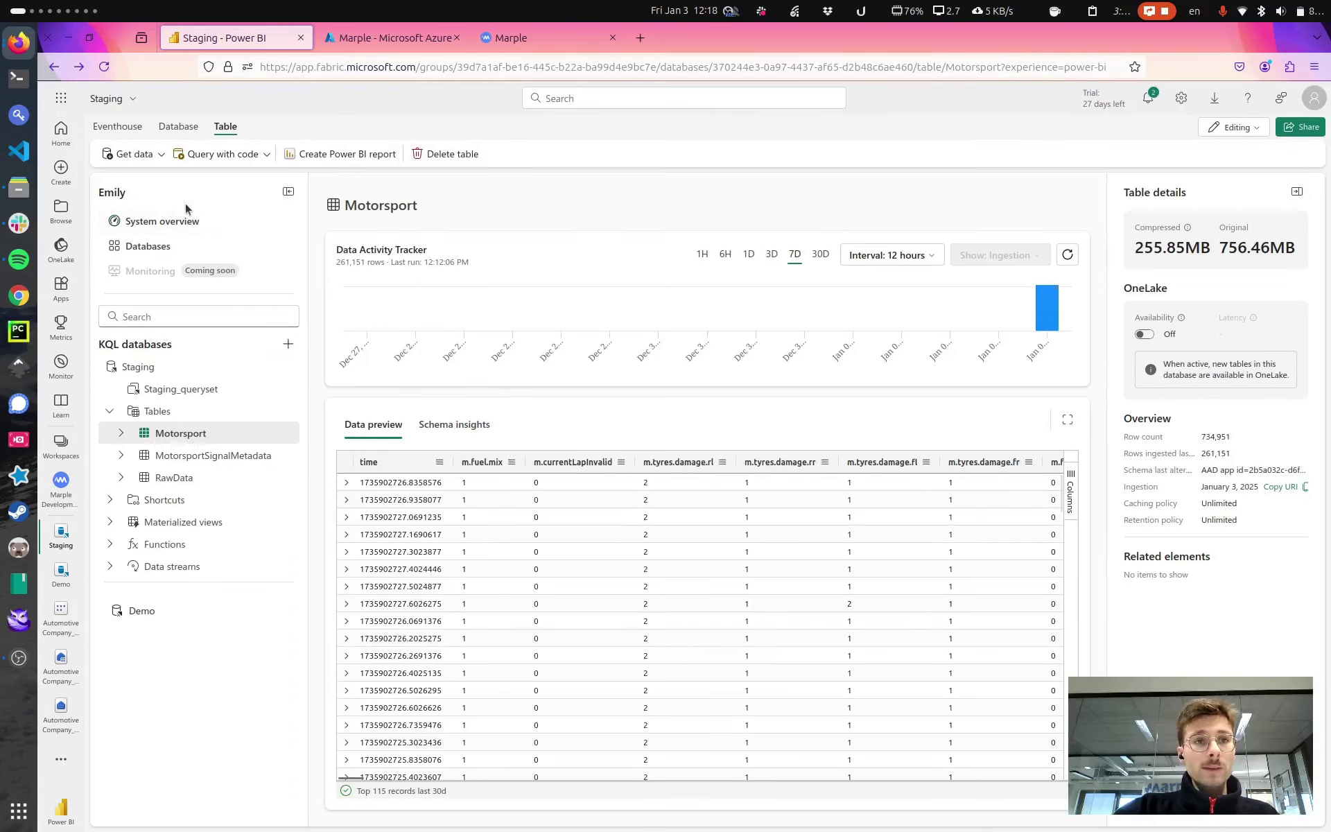
{"action": "left_click", "coordinate": [55, 68]}
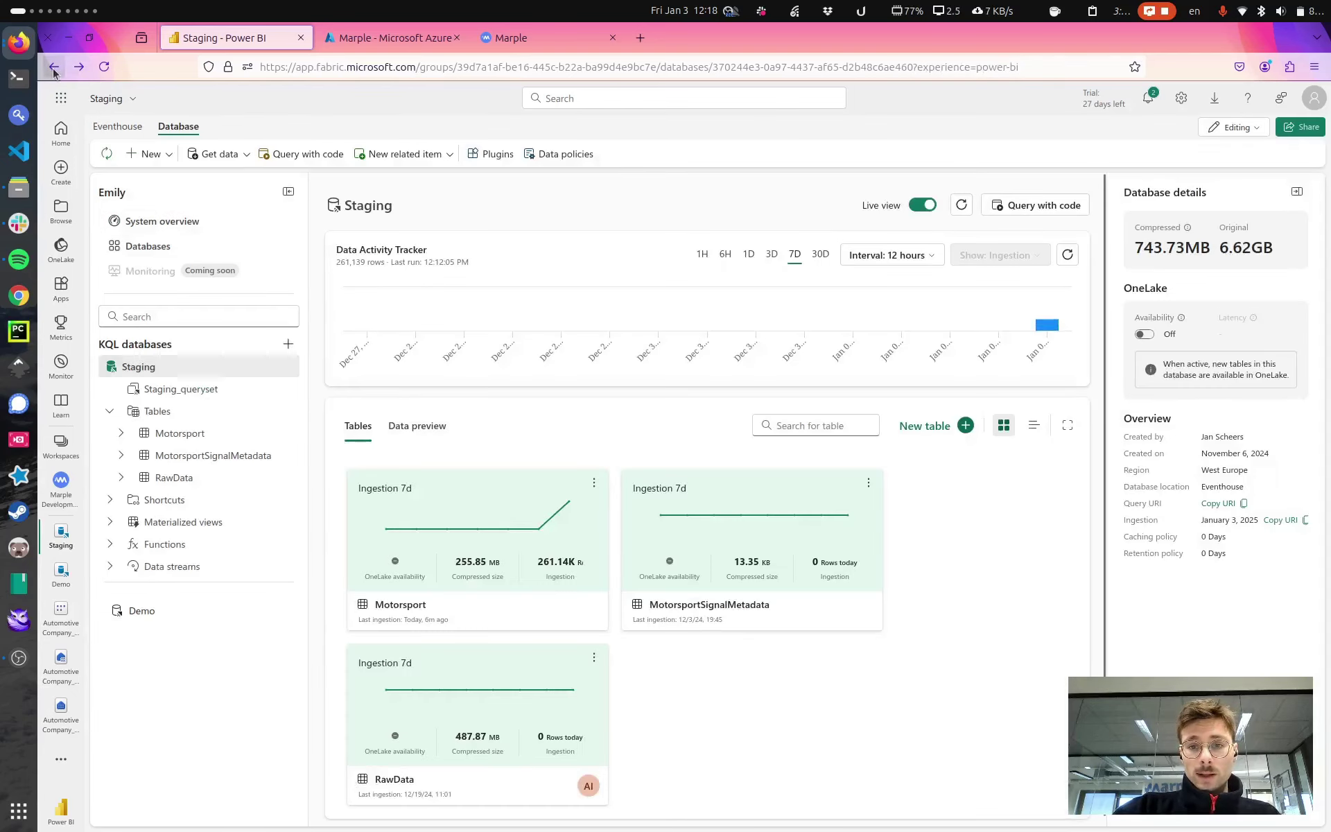
{"action": "left_click", "coordinate": [54, 68]}
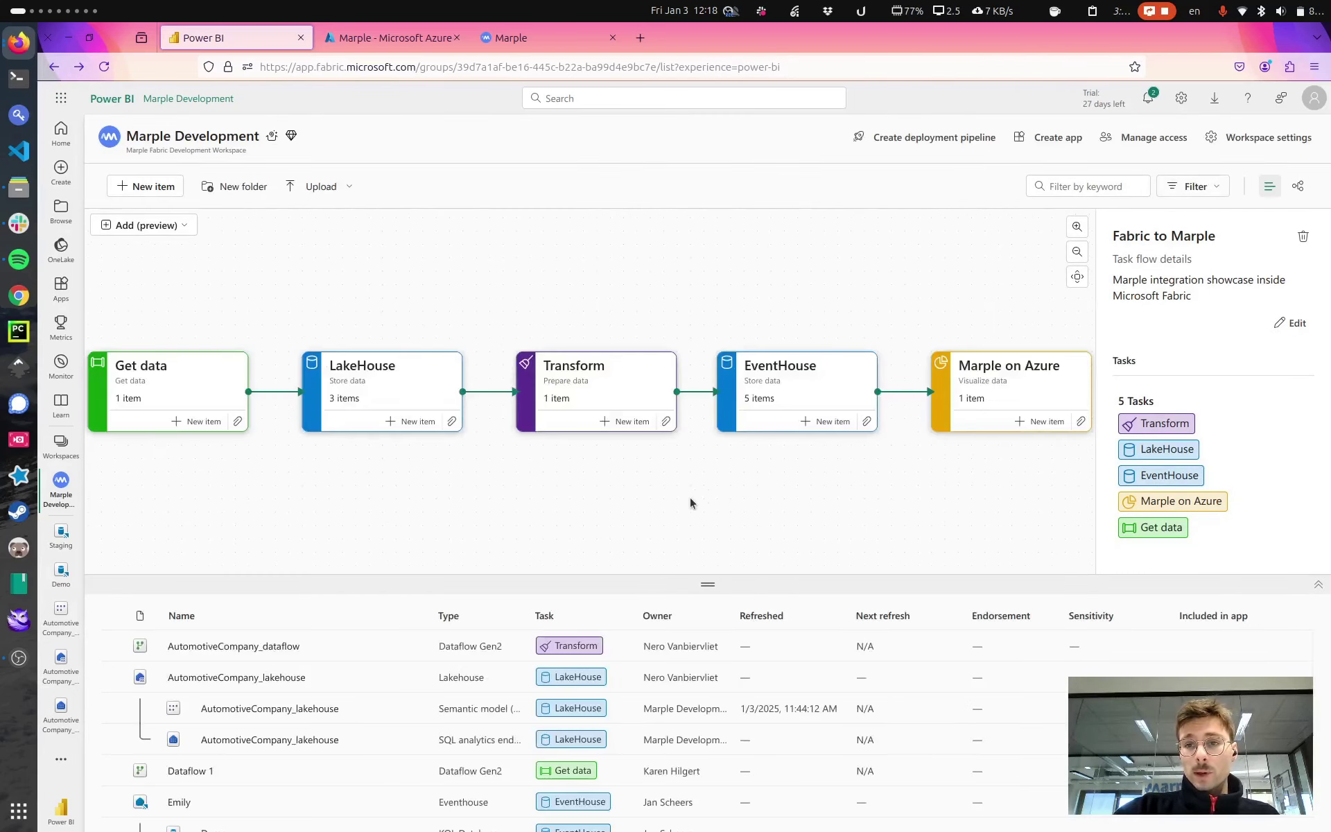
Switch to the Marple offer in Microsoft Azure and review its overview and the available plans.
{"action": "left_click", "coordinate": [370, 41]}
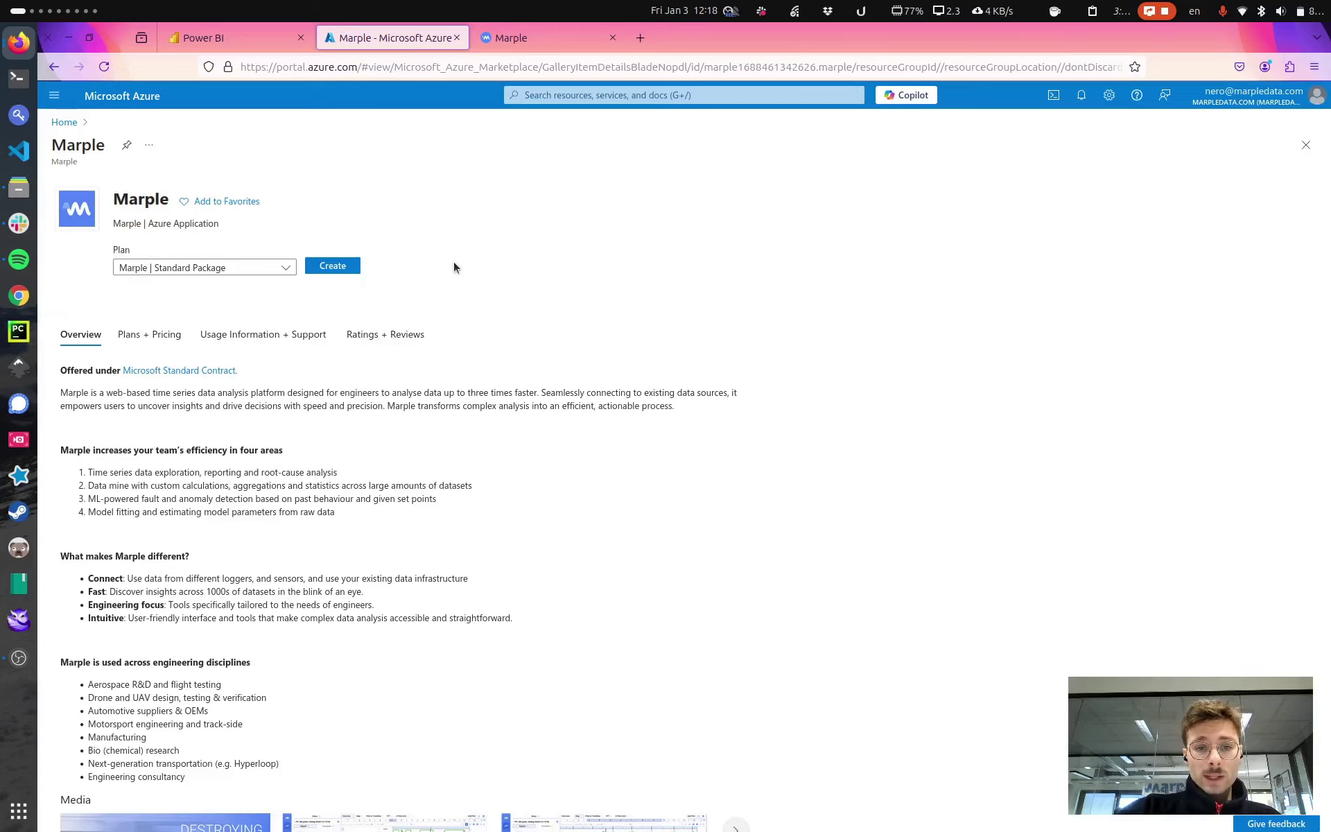
{"action": "scroll", "coordinate": [542, 457], "scroll_direction": "down", "scroll_amount": 3}
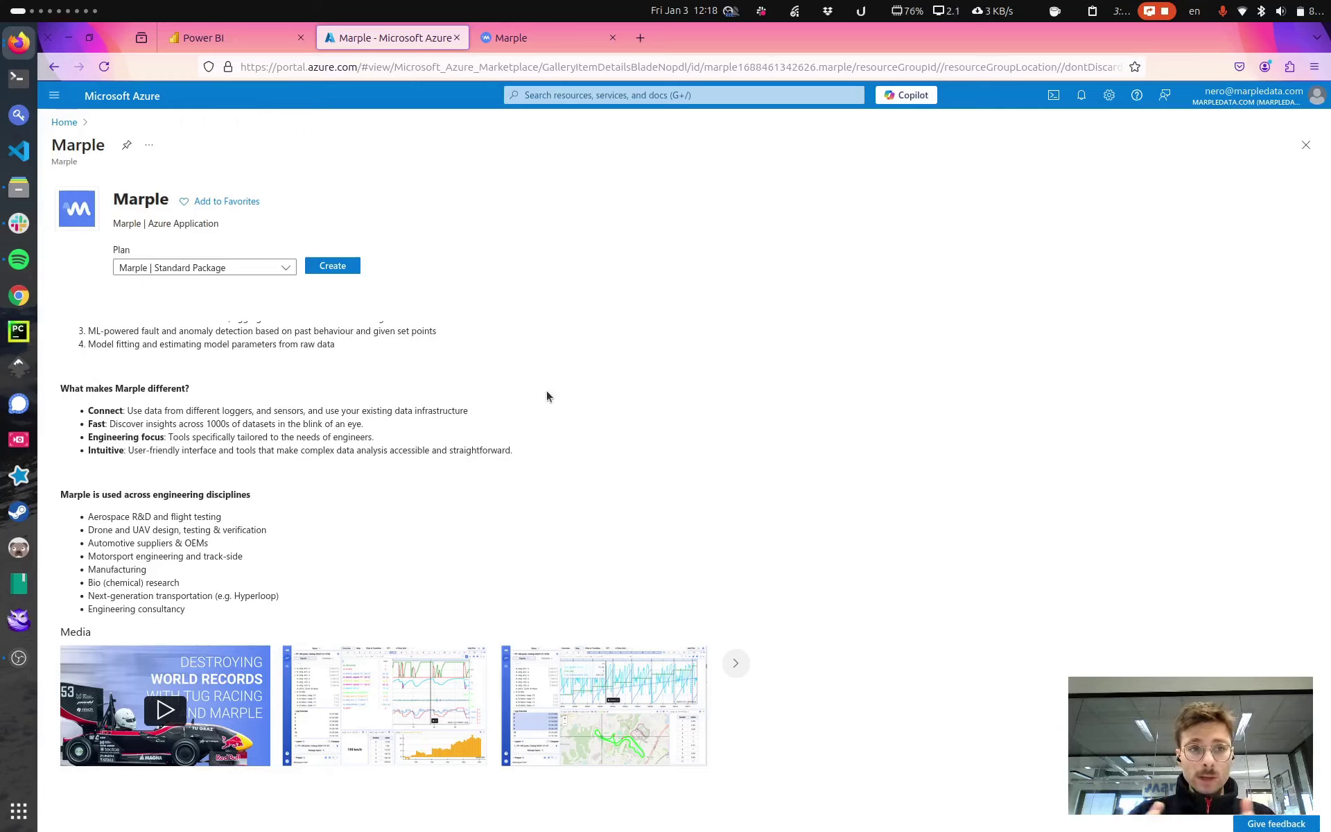
{"action": "left_click", "coordinate": [199, 268]}
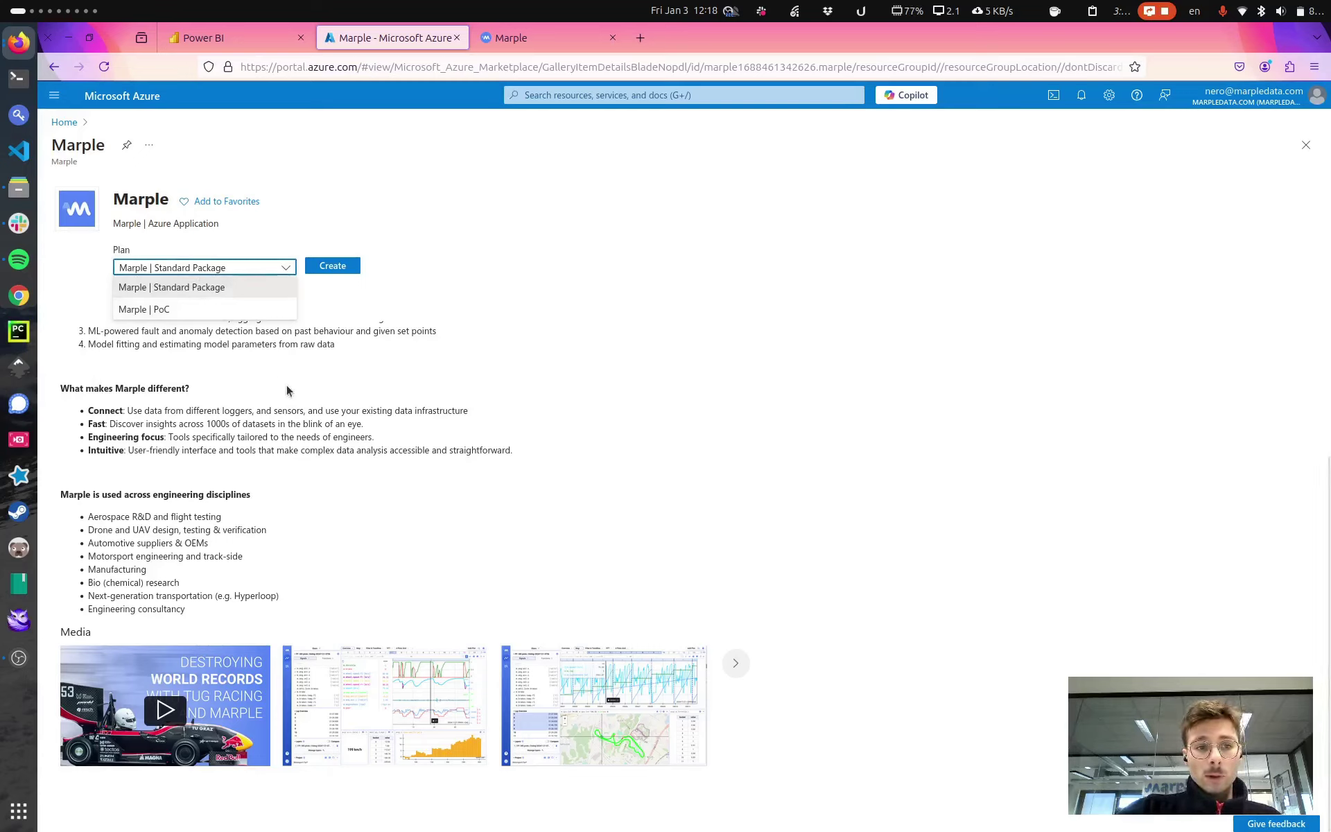
{"action": "left_click", "coordinate": [330, 409]}
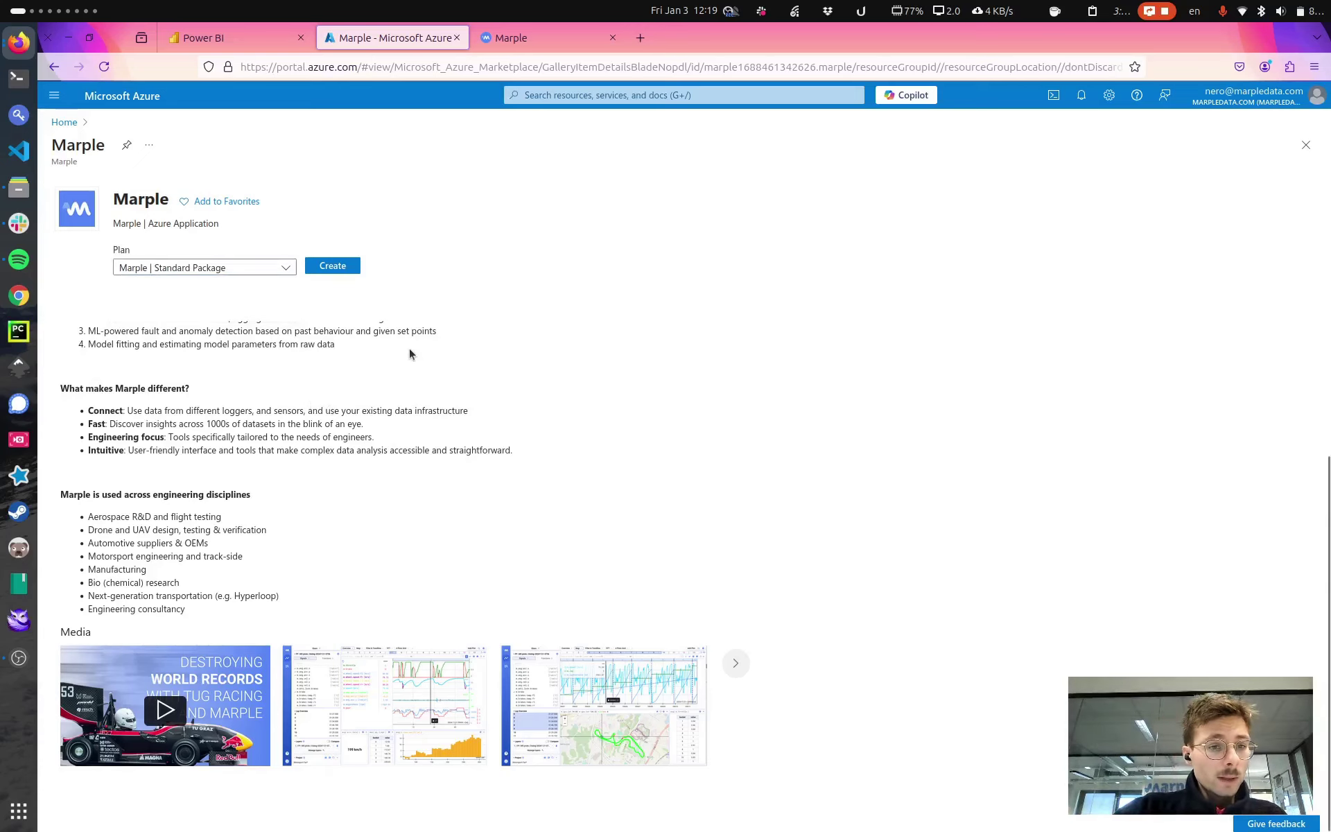
{"action": "scroll", "coordinate": [409, 354], "scroll_direction": "up", "scroll_amount": 3}
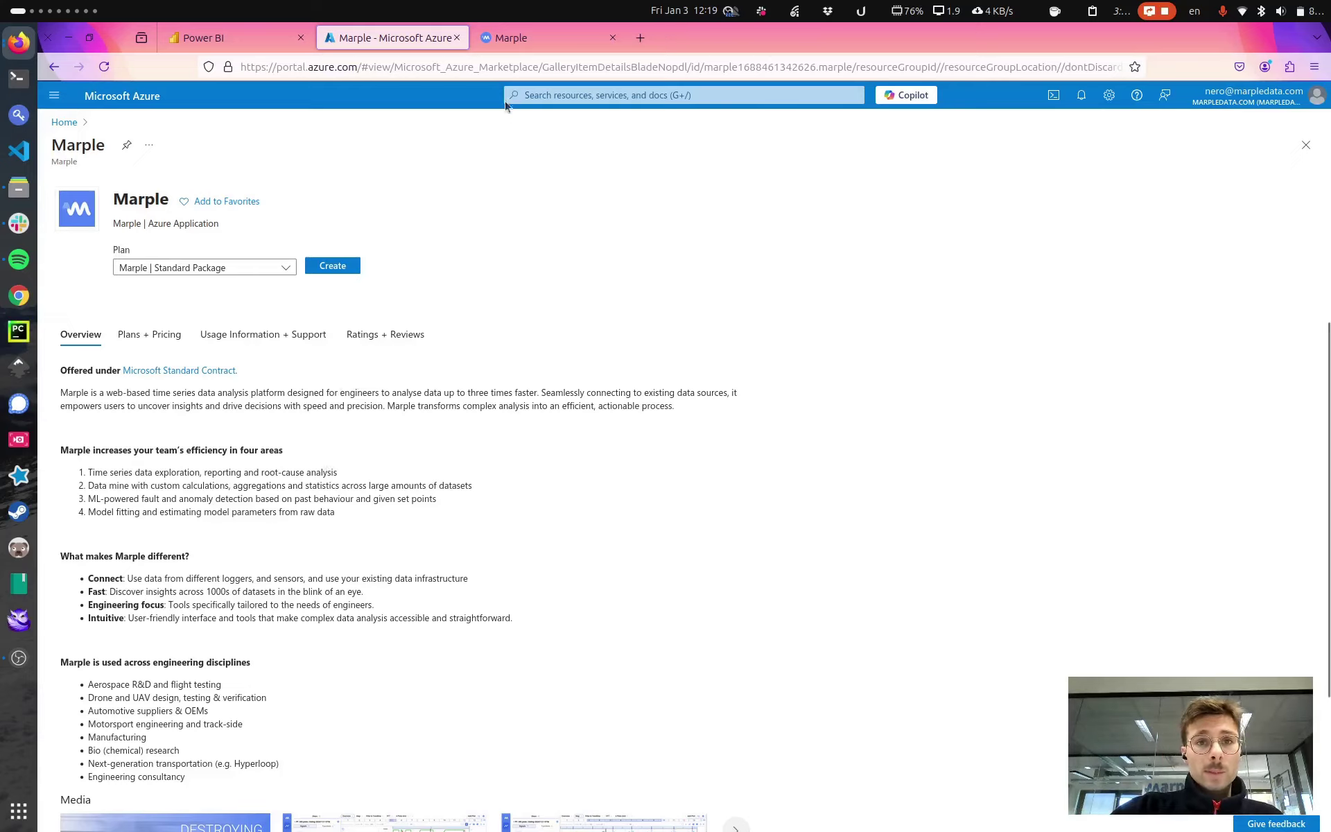
Switch to the Marple web app, zoom the Overview time series plot into part of lap 3, and reset the zoom.
{"action": "left_click", "coordinate": [535, 35]}
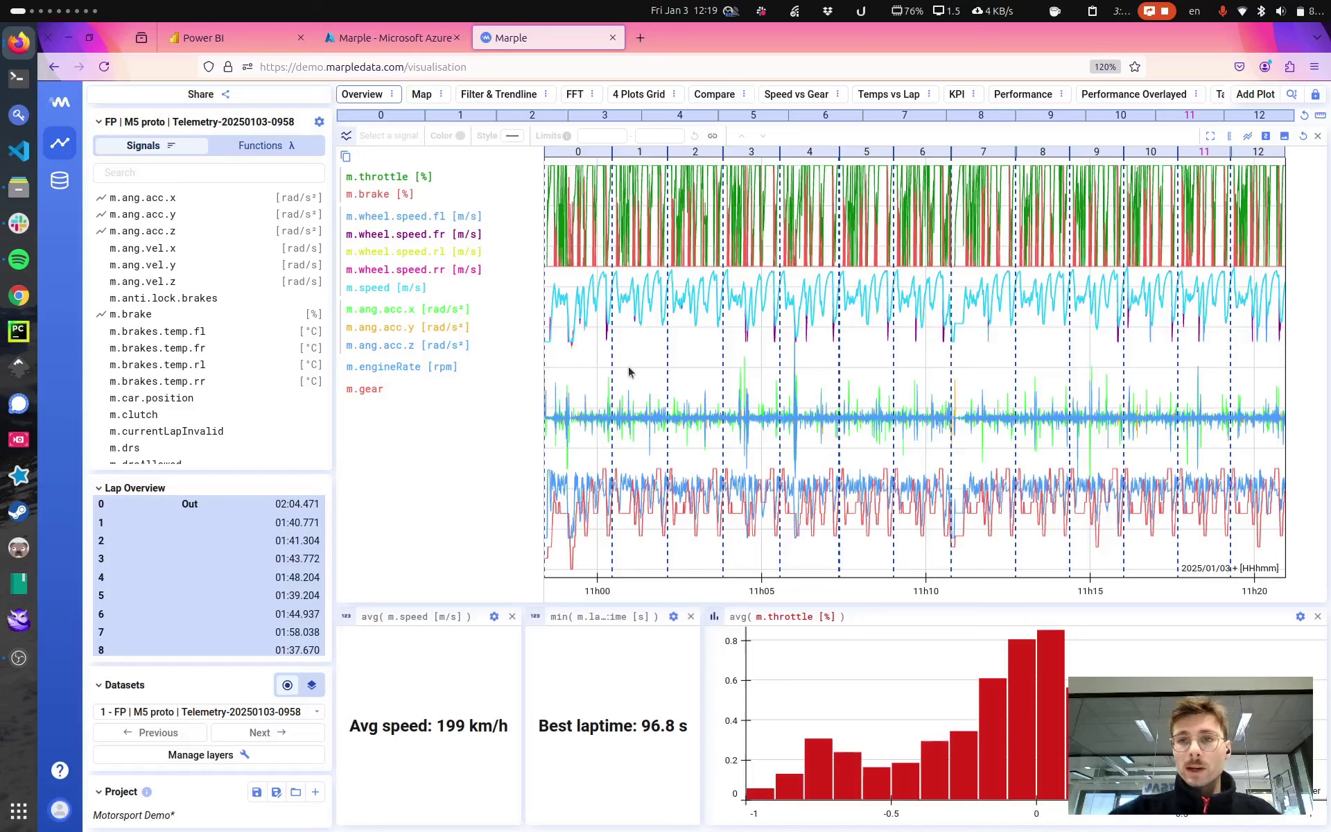
{"action": "left_click_drag", "start_coordinate": [761, 267], "coordinate": [778, 268]}
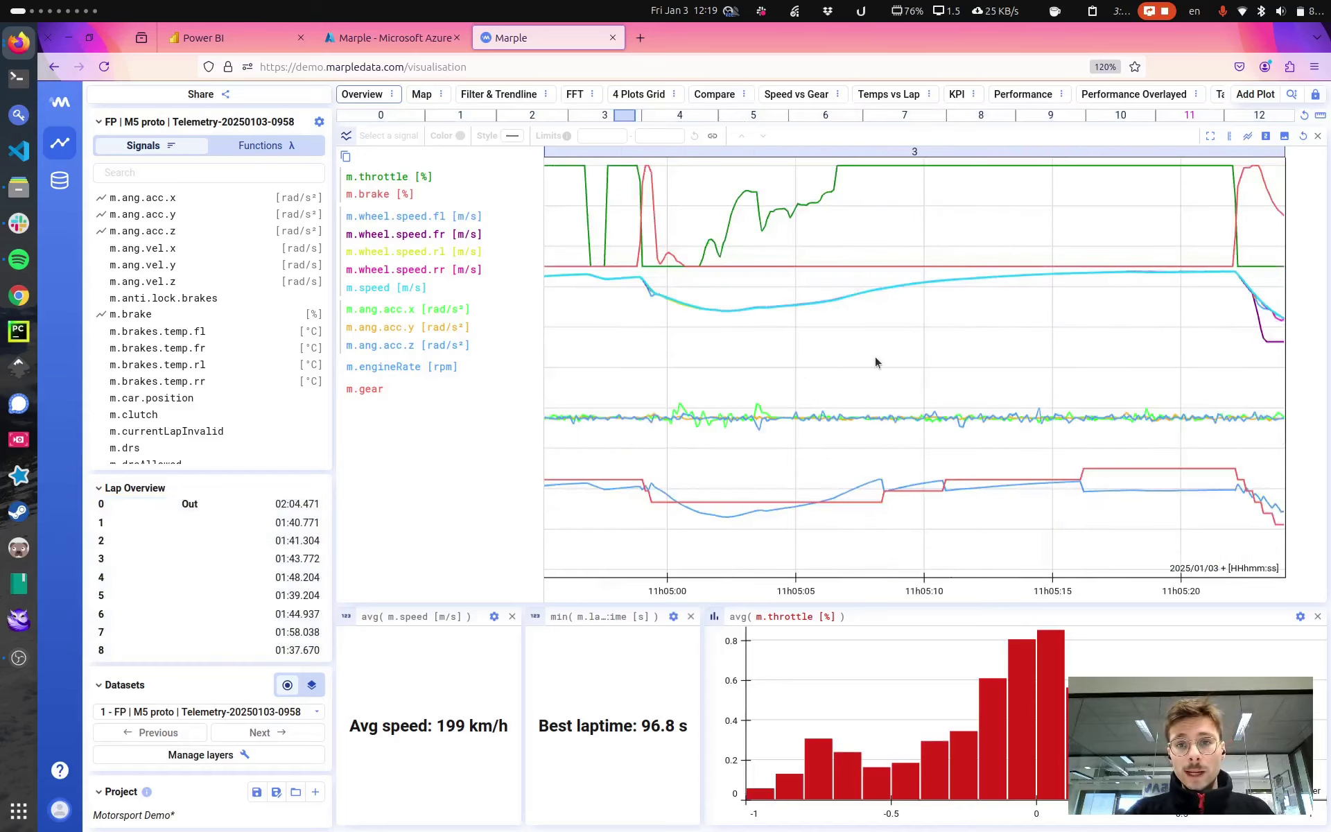
{"action": "scroll", "coordinate": [918, 305], "scroll_direction": "down", "scroll_amount": 2}
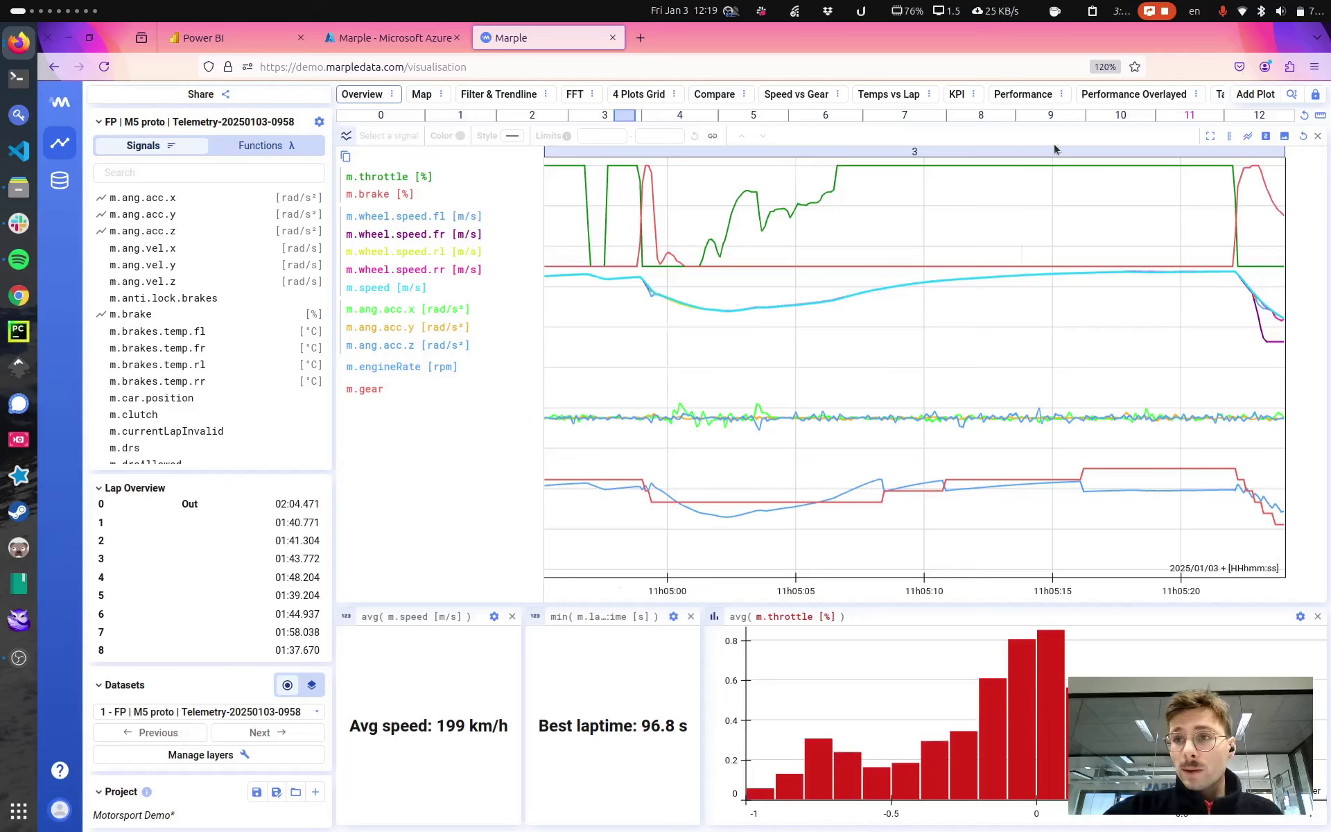
{"action": "left_click", "coordinate": [1304, 136]}
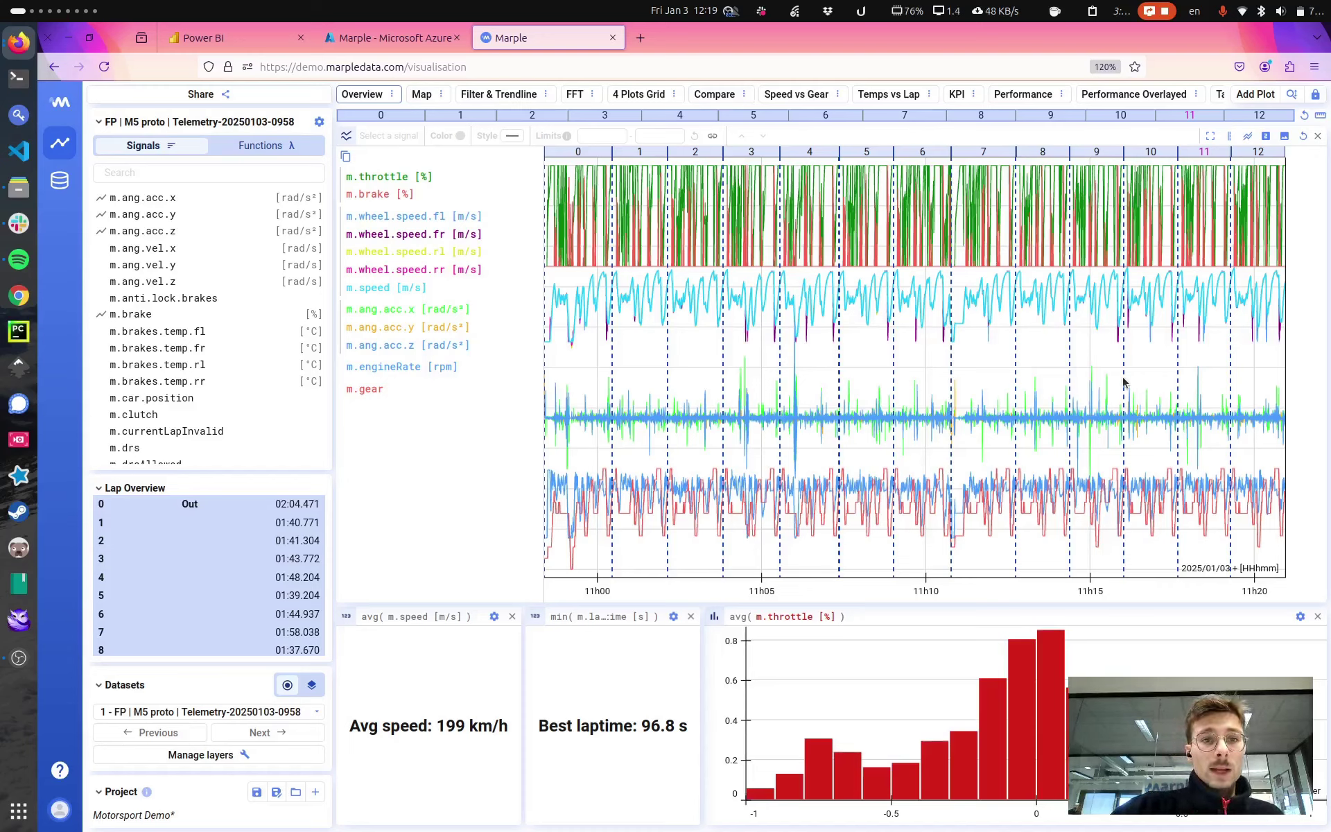
Highlight the throttle and brake signals, zoom into the start of lap 2, and inspect the best laptime figure.
{"action": "left_click", "coordinate": [391, 180]}
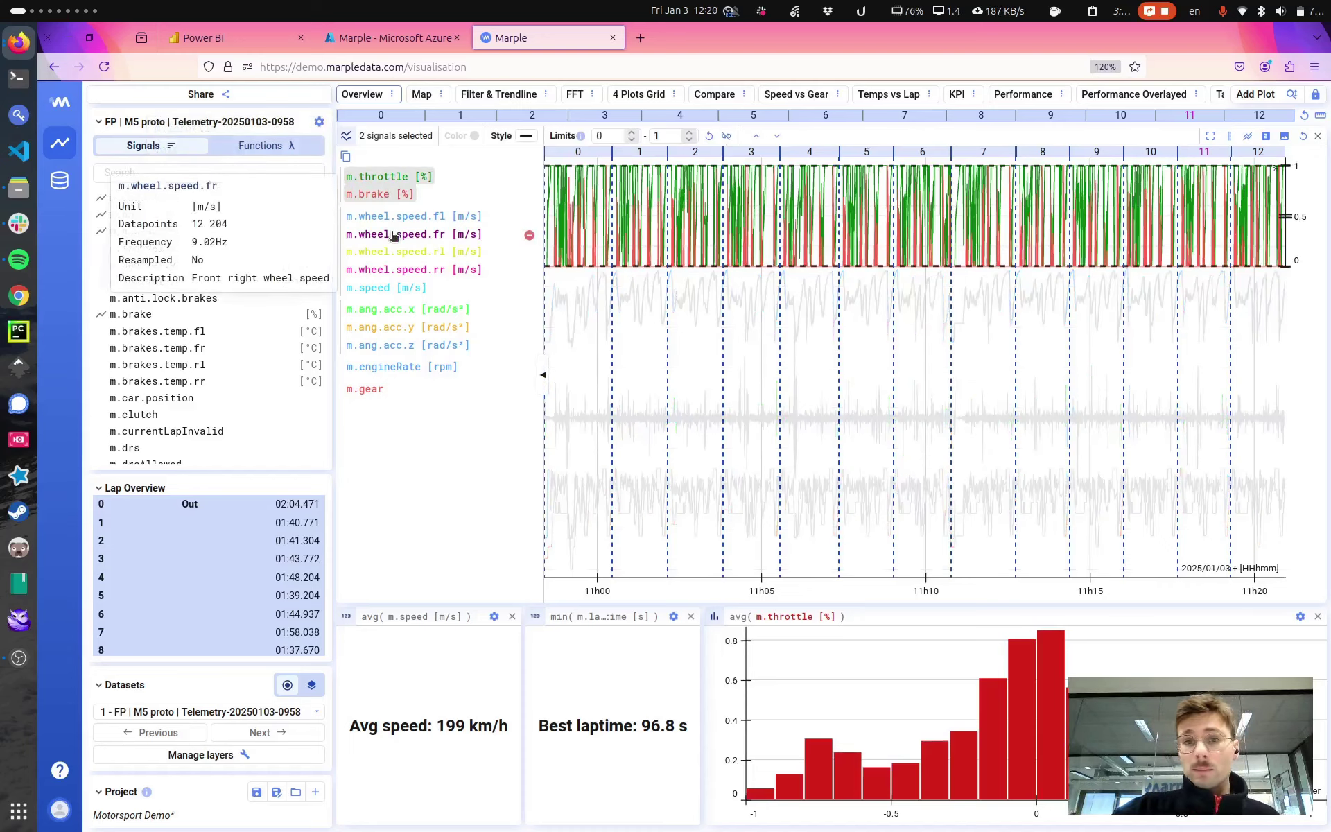
{"action": "left_click_drag", "start_coordinate": [670, 211], "coordinate": [691, 220]}
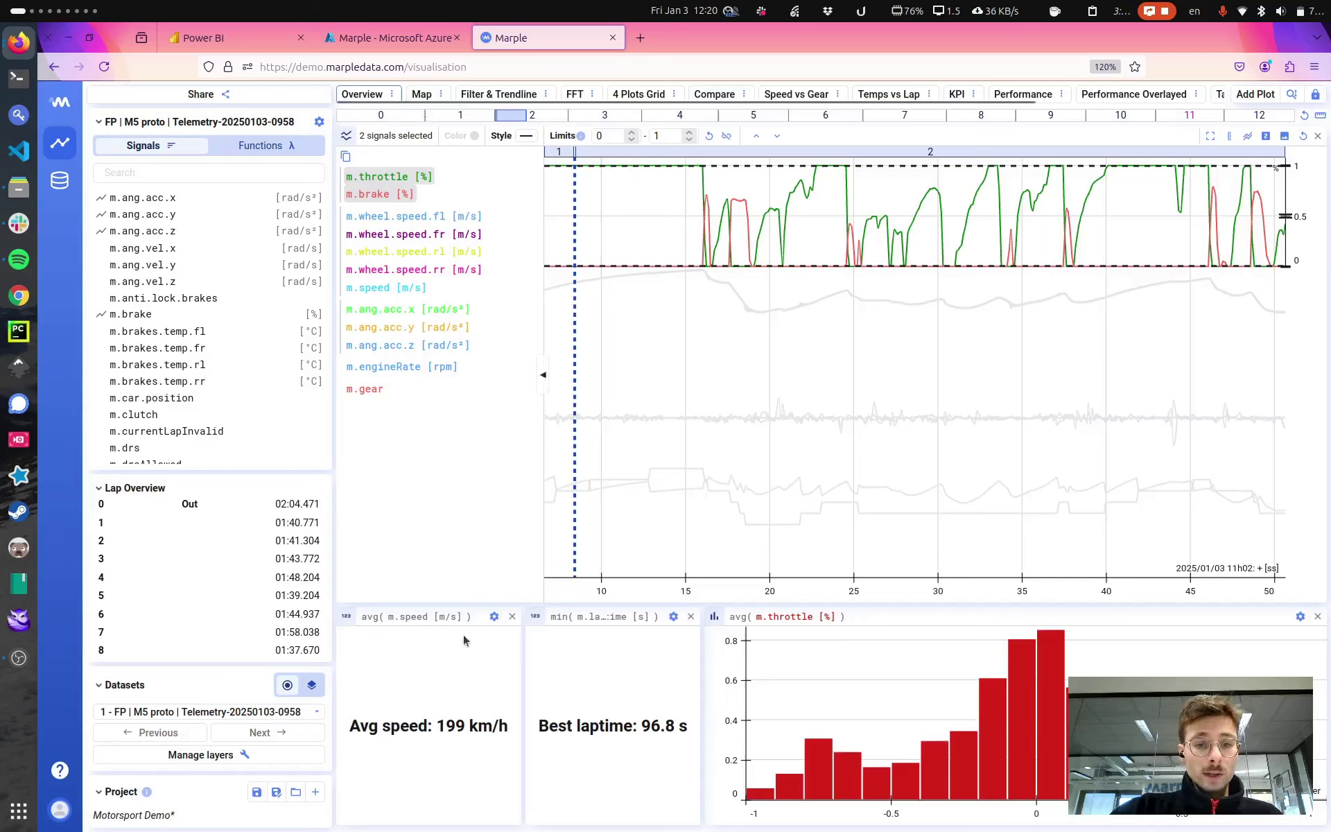
{"action": "left_click_drag", "start_coordinate": [549, 725], "coordinate": [689, 725]}
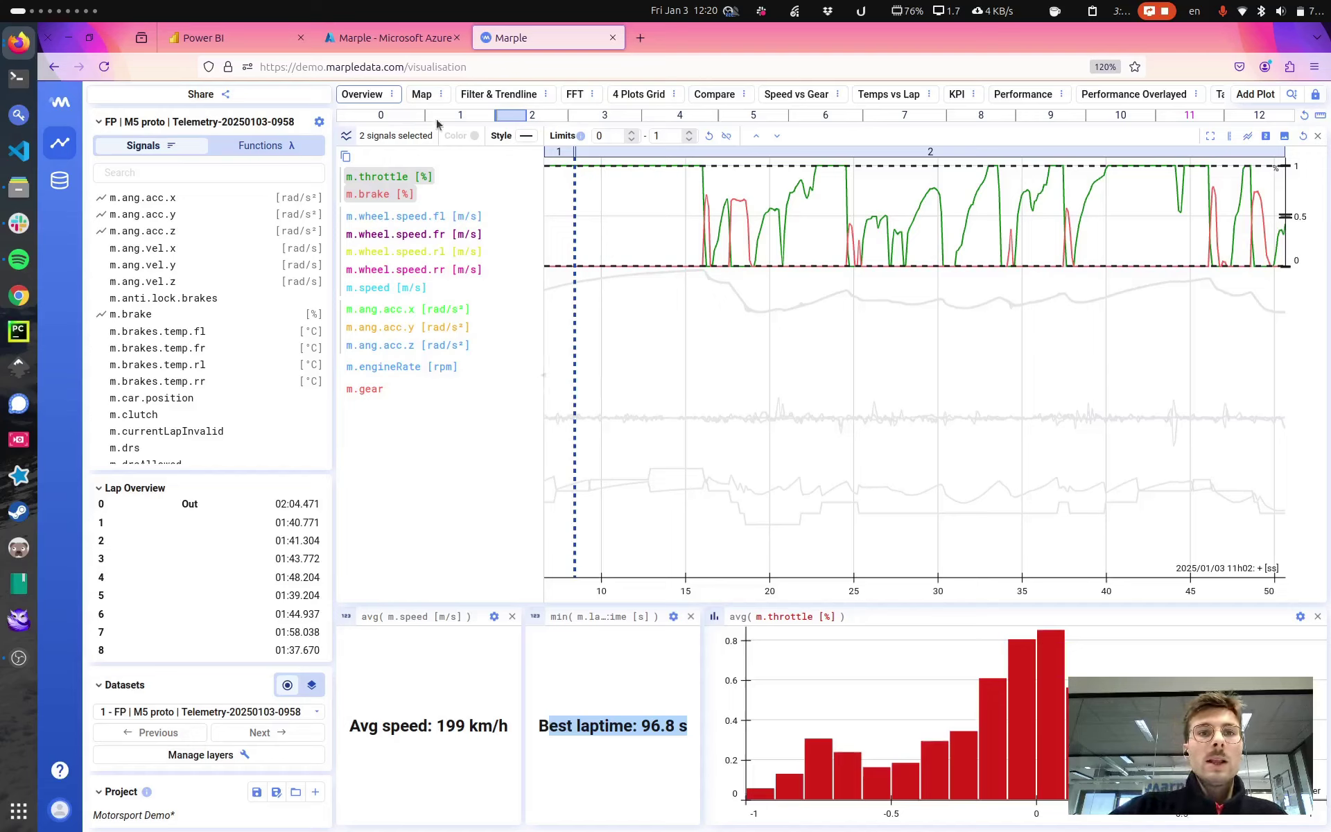
Examine the Map, FFT and Filter & Trendline views of the telemetry data, and return to the Power BI workspace.
{"action": "left_click", "coordinate": [422, 96]}
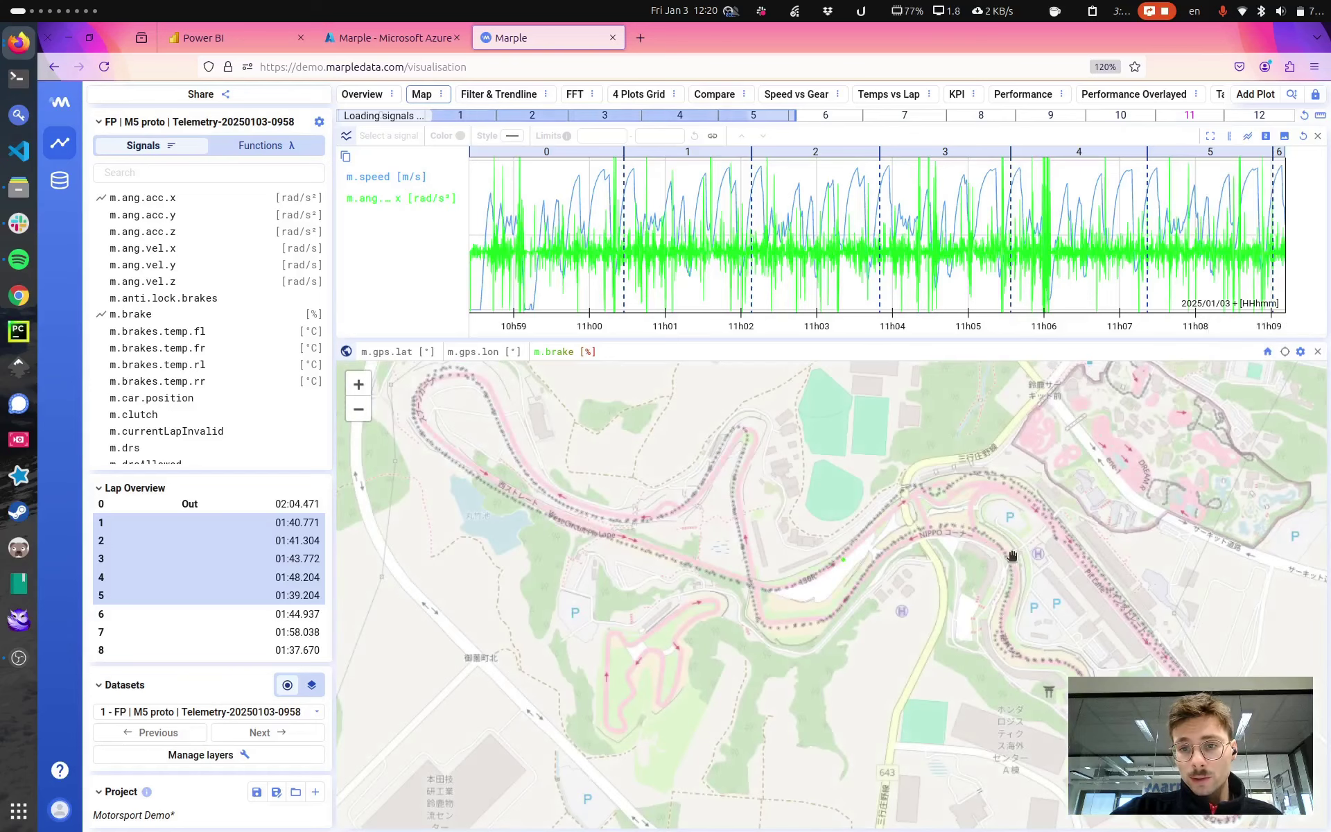
{"action": "left_click_drag", "start_coordinate": [855, 593], "coordinate": [811, 597]}
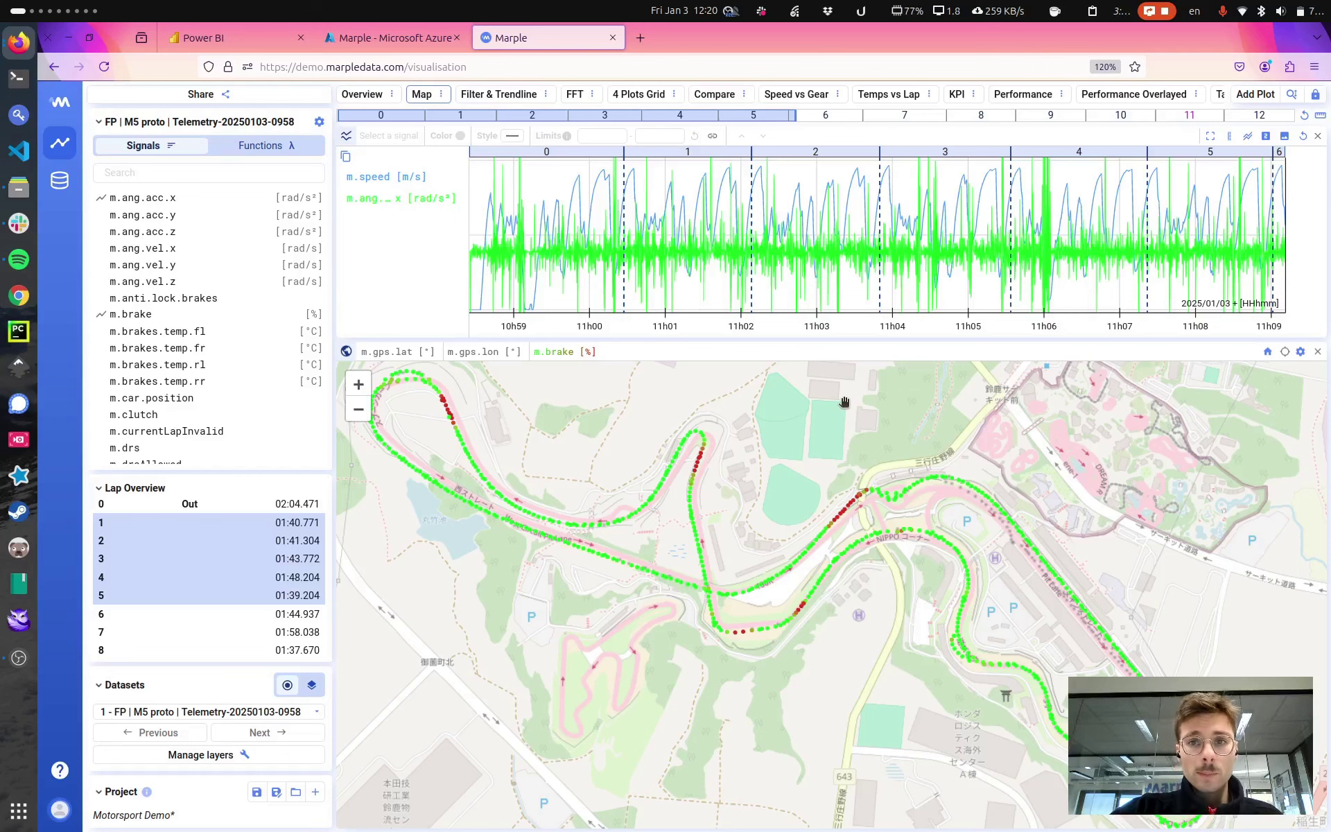
{"action": "left_click", "coordinate": [574, 94]}
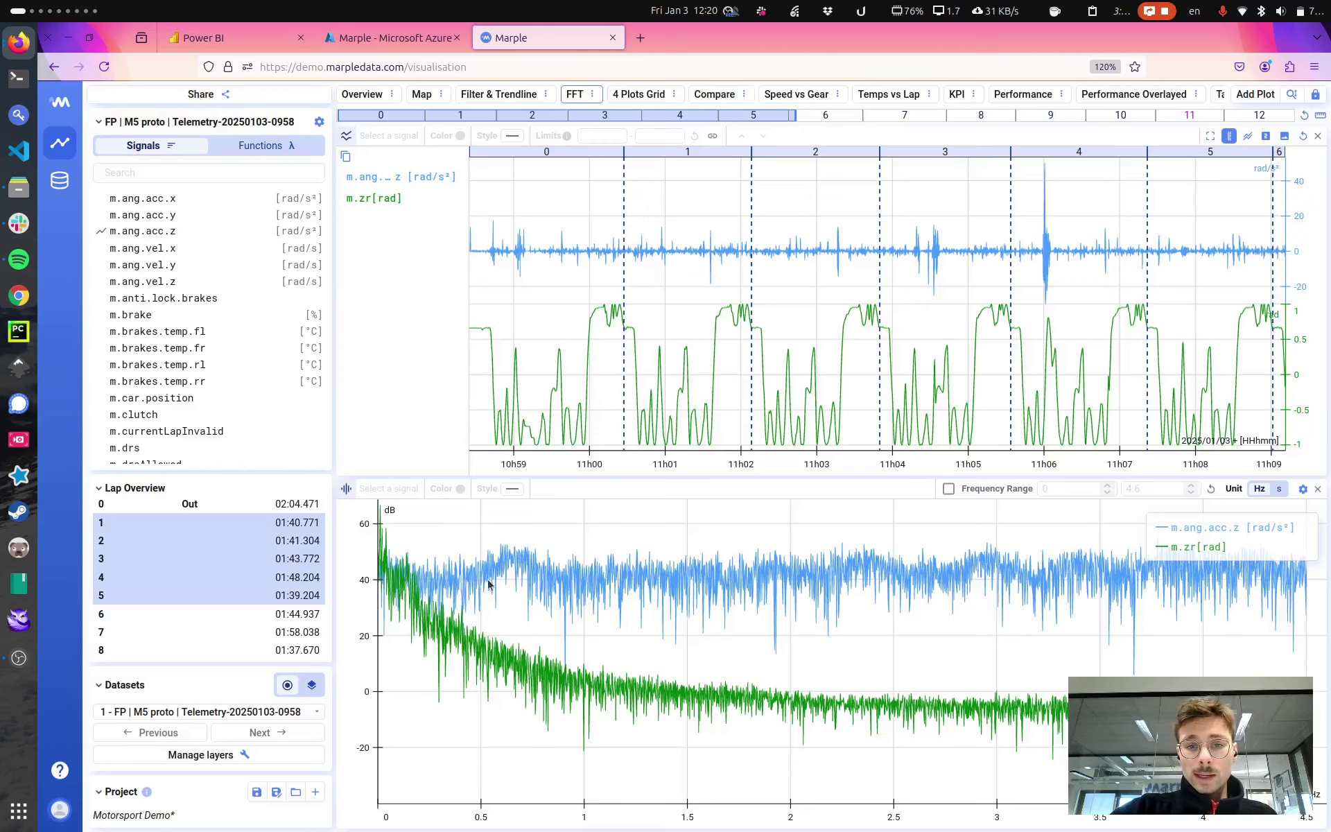
{"action": "left_click", "coordinate": [499, 94]}
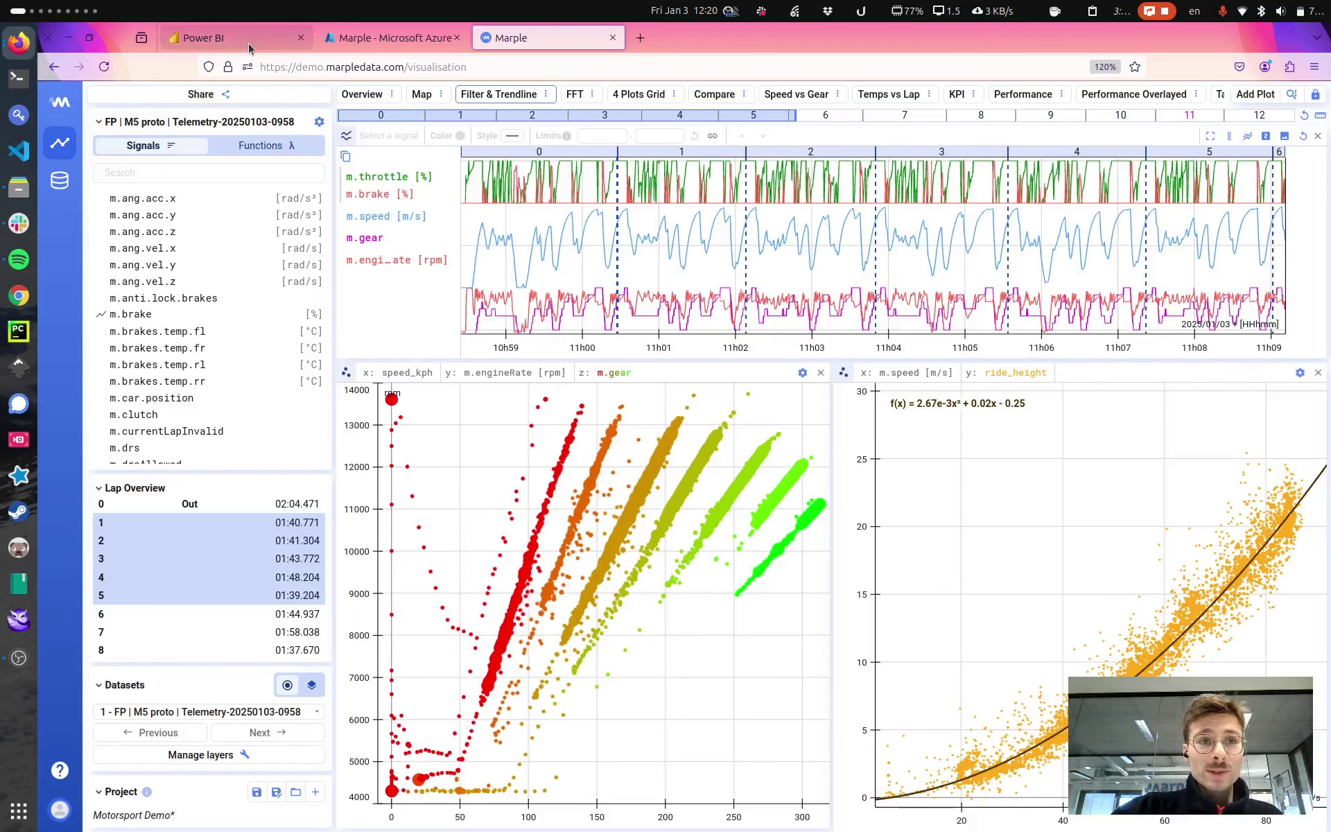
{"action": "left_click", "coordinate": [208, 37]}
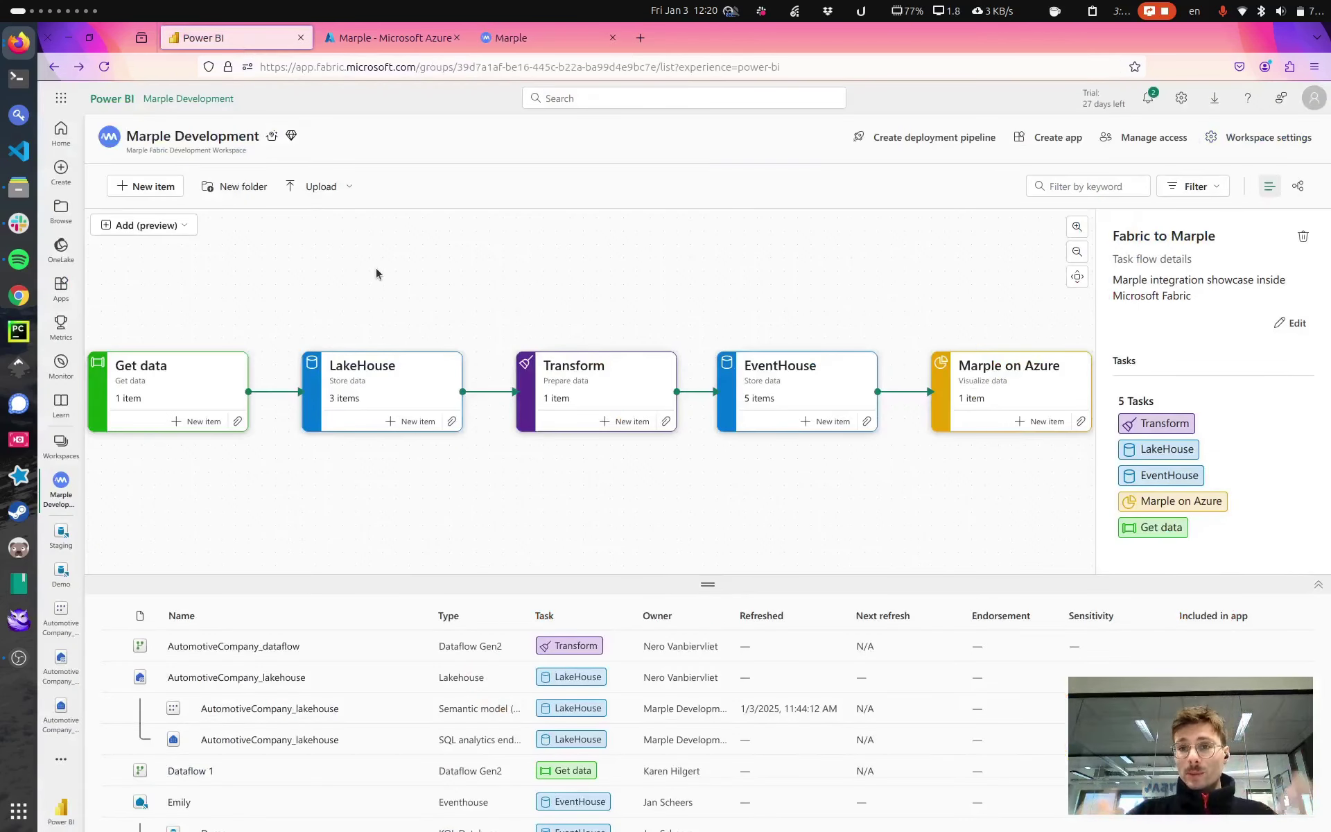